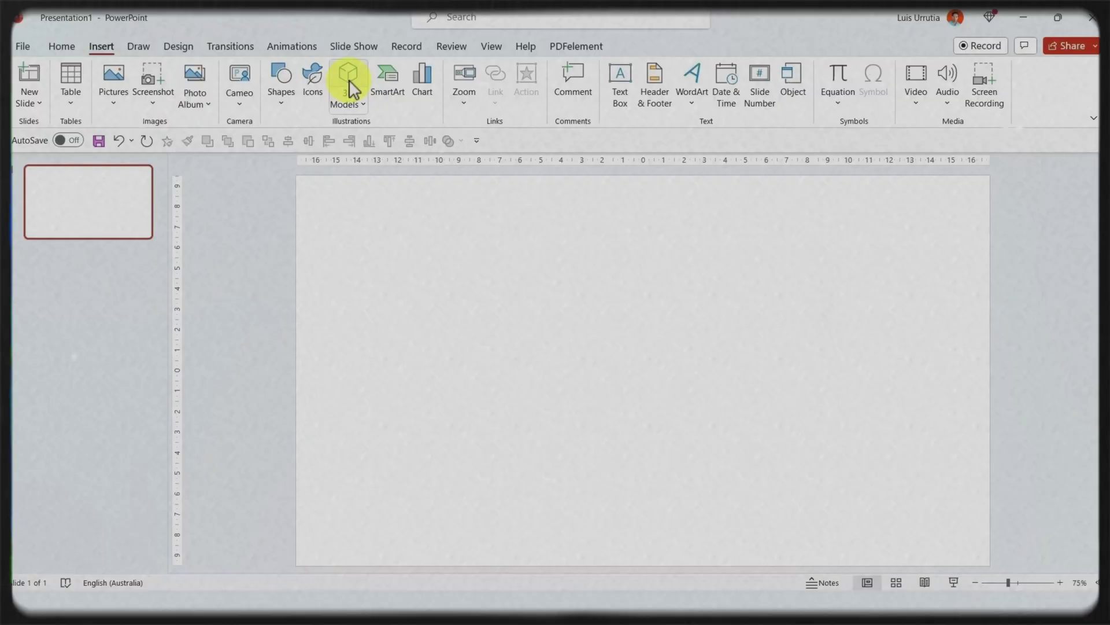
- Open the Online 3D Models library and scroll through its categories
left_click(349, 81)
scroll(976, 240, "down", 5)
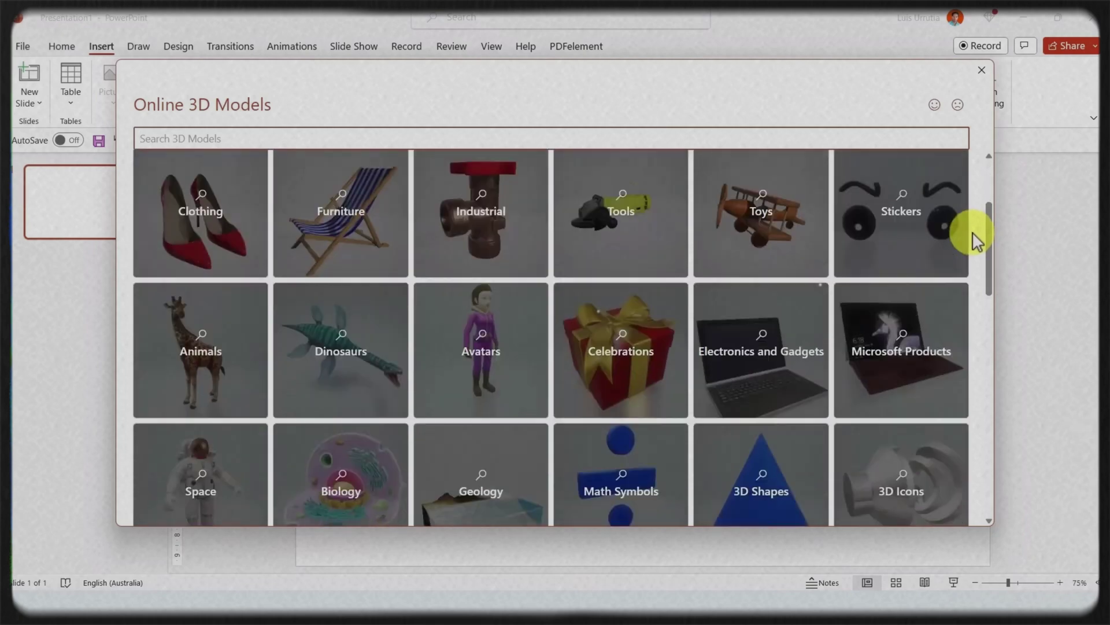
scroll(977, 240, "down", 3)
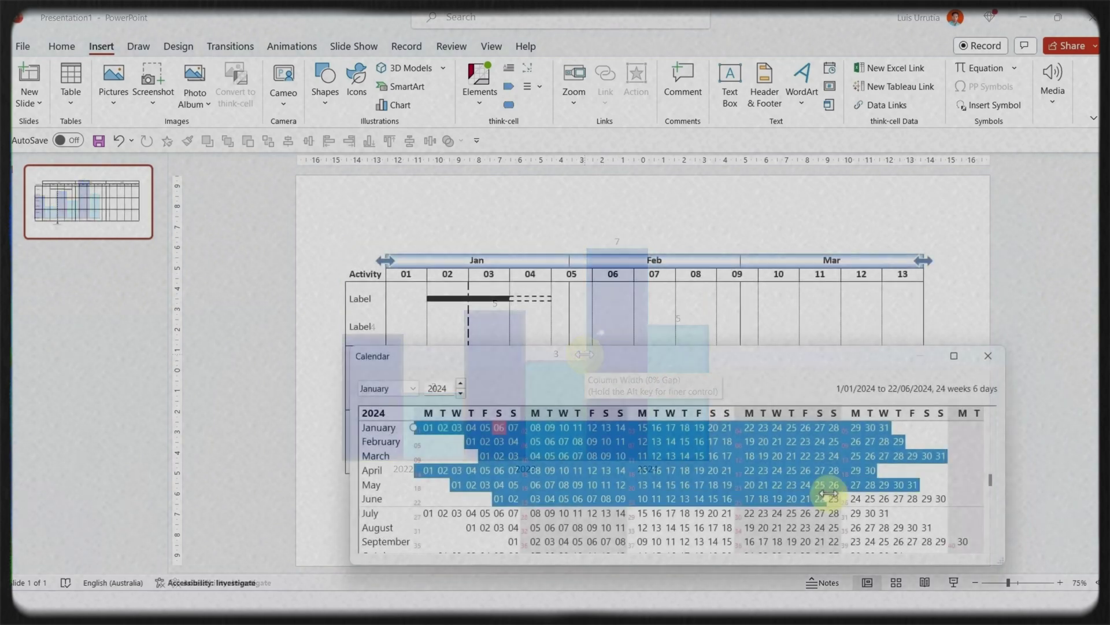
- Extend the Gantt bar's date range to 22/06/2024
left_click_drag(818, 496, 825, 497)
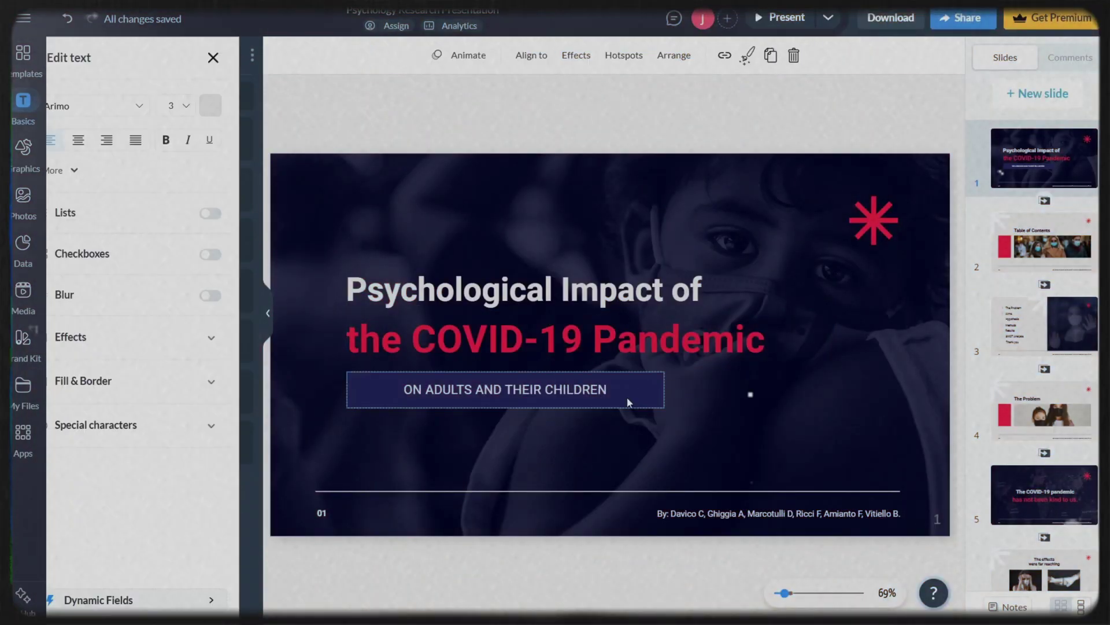
- Generate an instant PPT from the healthy-lifestyle prompt and apply the Bold Vision design
type("IN")
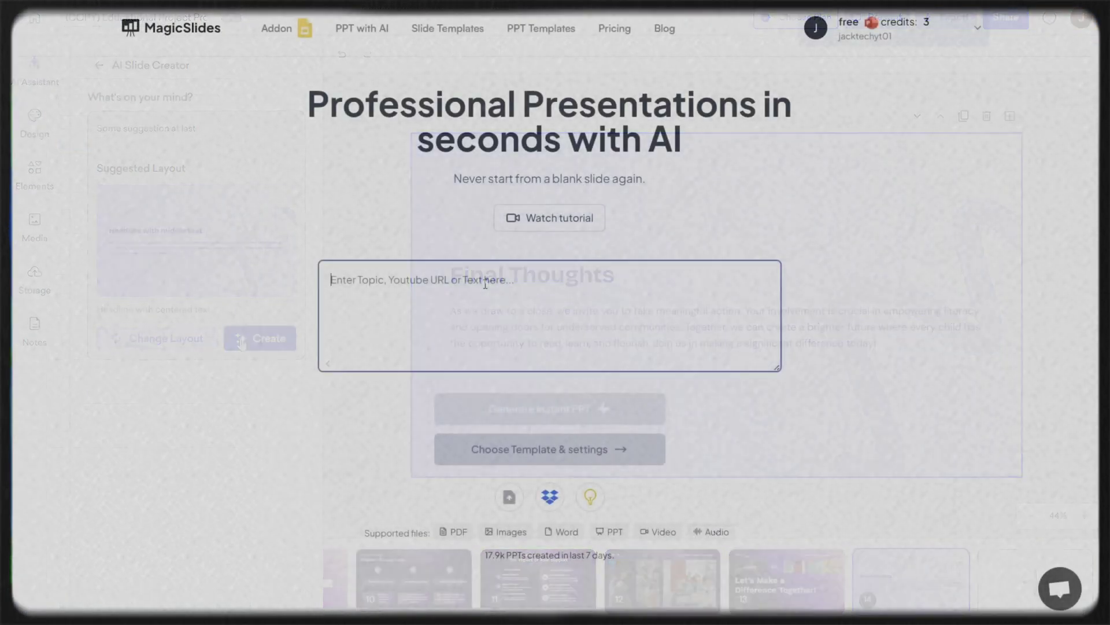
left_click(485, 285)
type("Make a simple presentation on the benefits of a healthy lifestyle.")
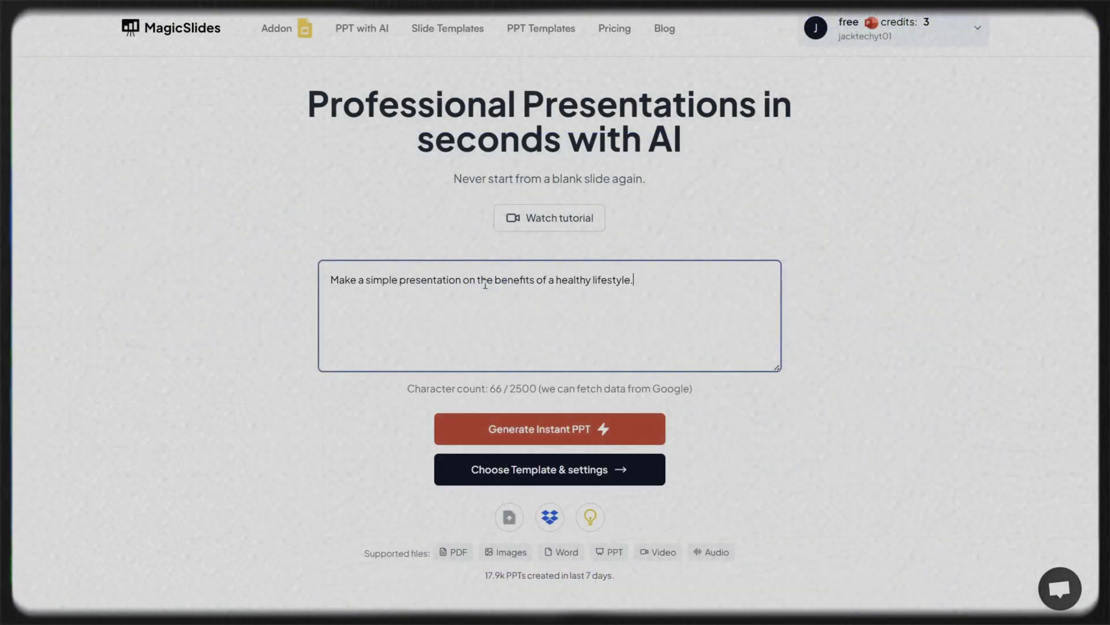
left_click(559, 427)
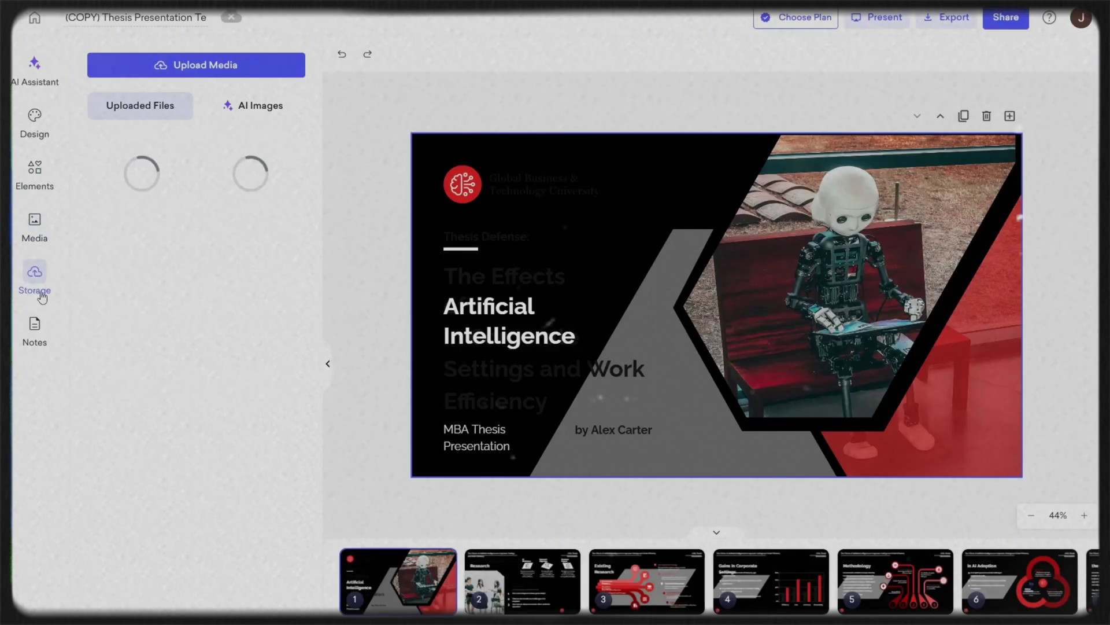
left_click(44, 123)
left_click(252, 125)
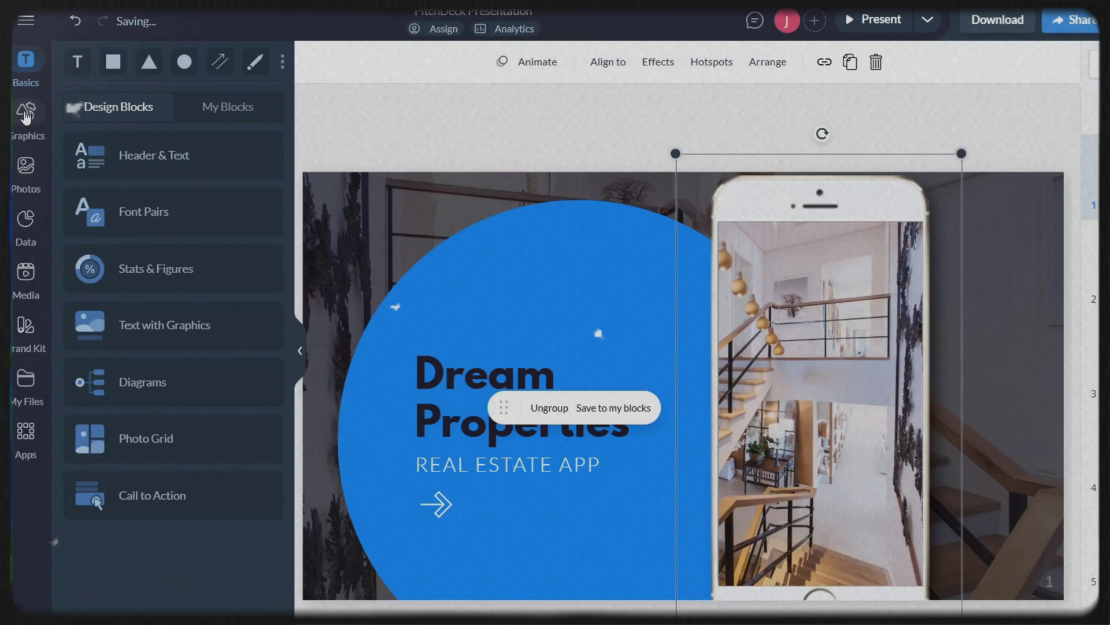
- Browse Visme's Graphics, Photos and Data panels beside the Dream Properties slide
left_click(26, 115)
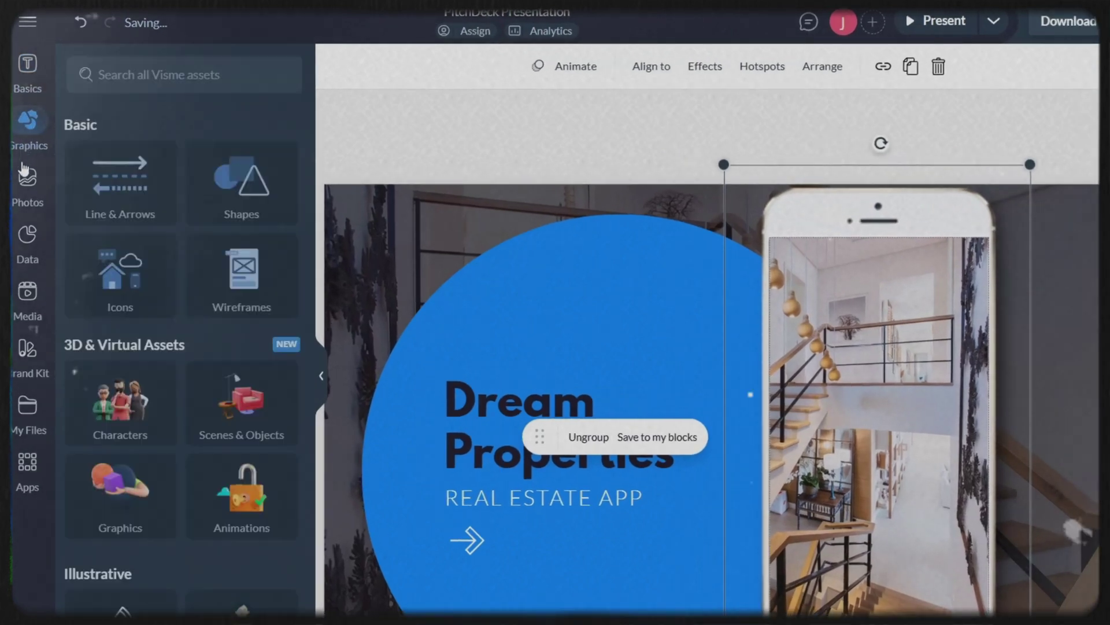
left_click(23, 182)
left_click(15, 239)
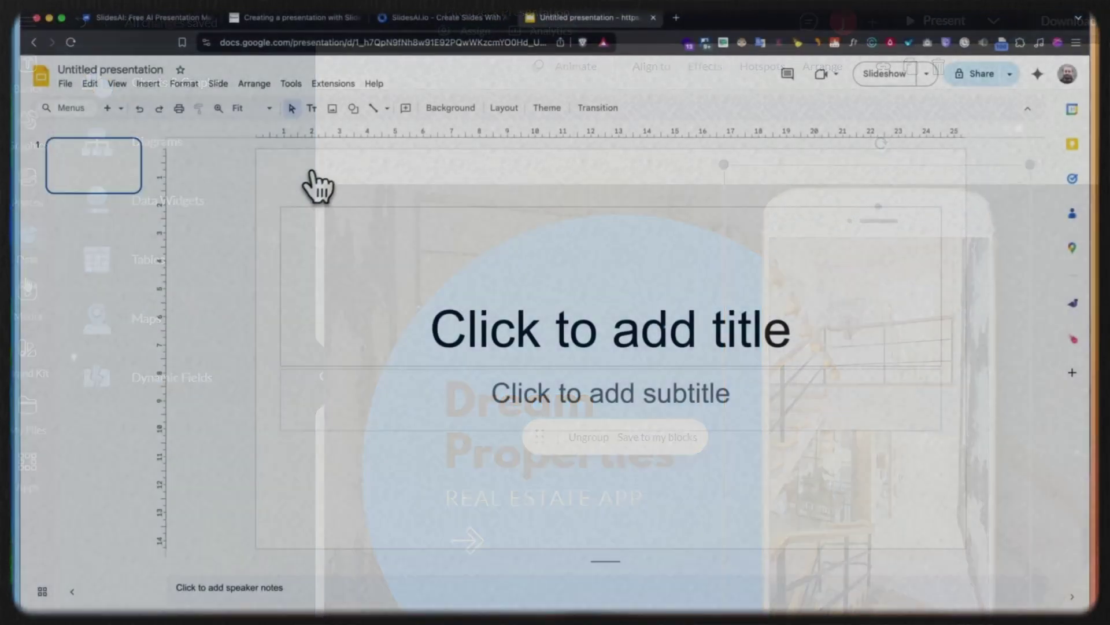
- Launch SlidesAI from the add-ons list, then search Fiverr for 'Presentation'
left_click(261, 82)
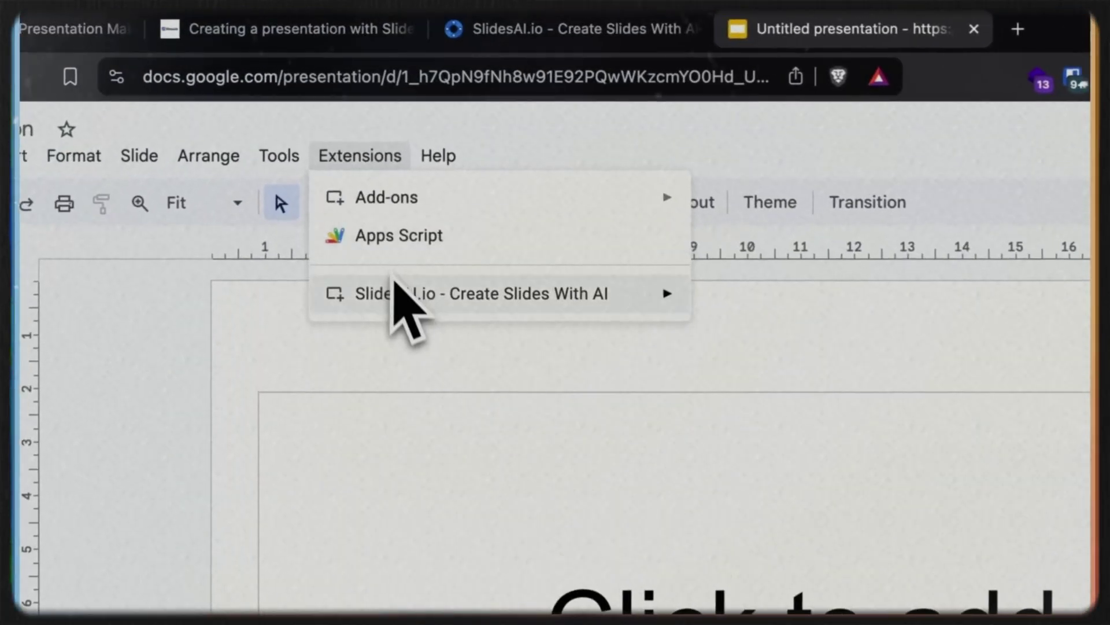
left_click(743, 302)
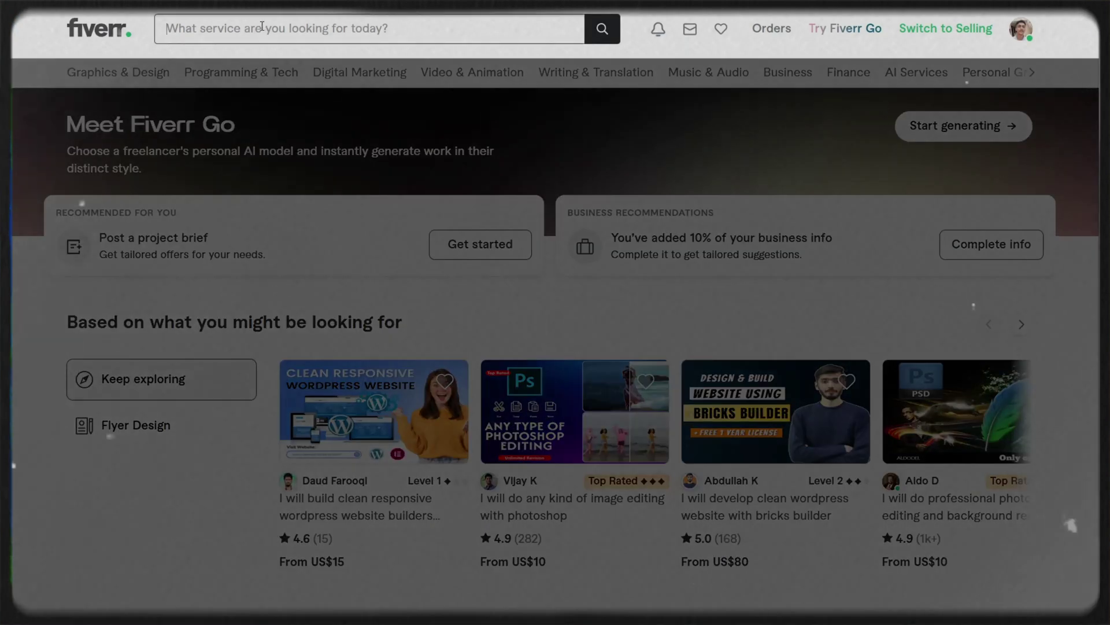
left_click(262, 27)
type("Presentation")
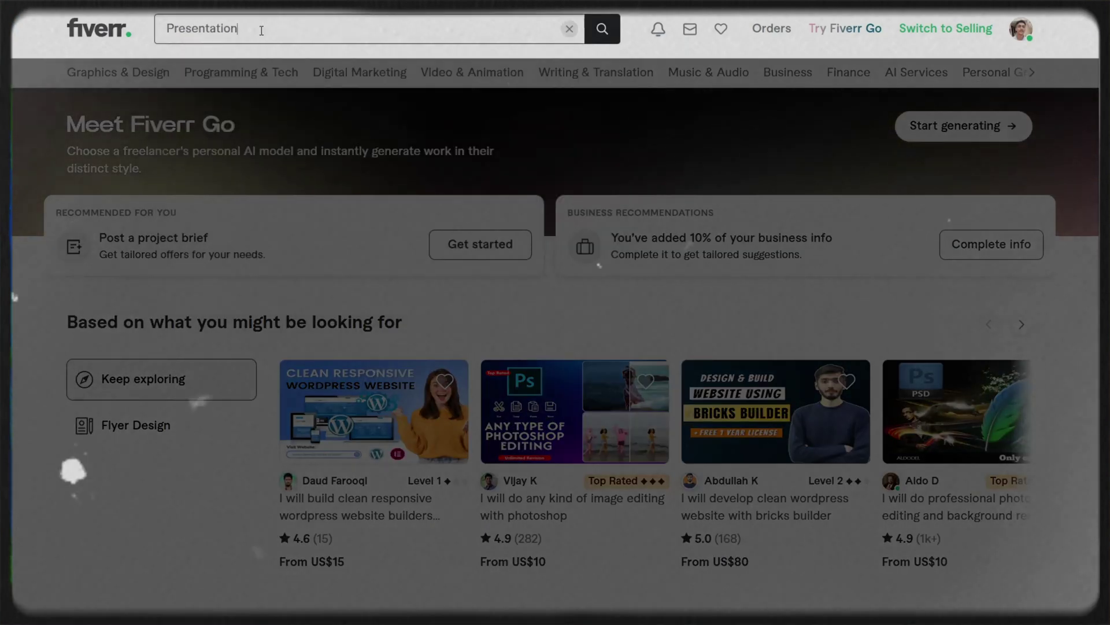
key("Return")
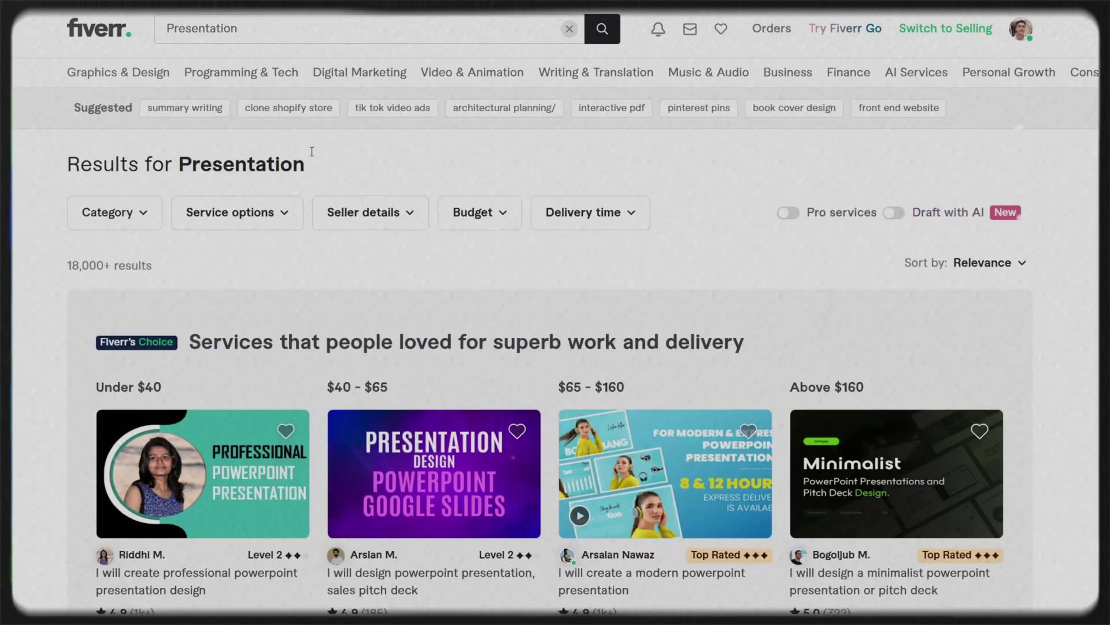
- Scroll through the Fiverr gig listings for Presentation services
scroll(325, 182, "down", 8)
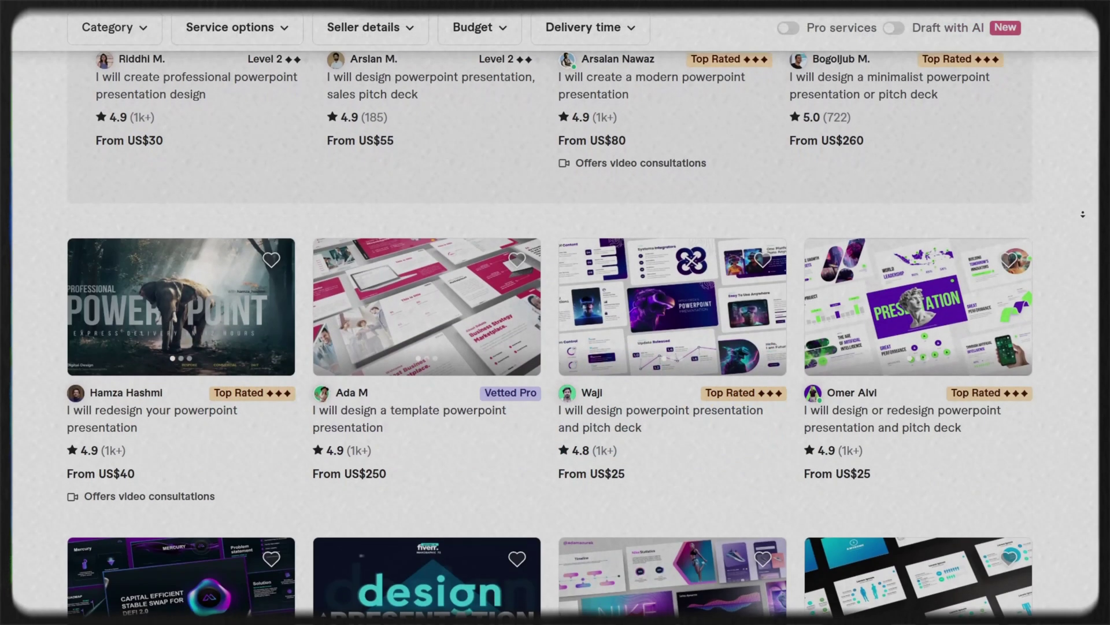
scroll(1083, 214, "down", 2)
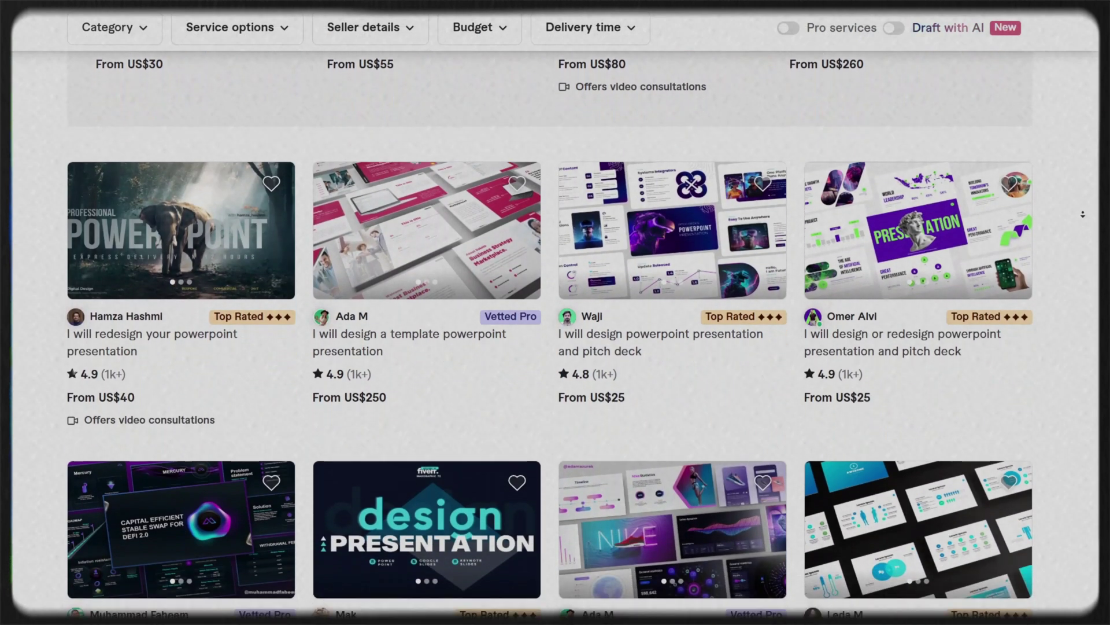
scroll(1082, 213, "down", 2)
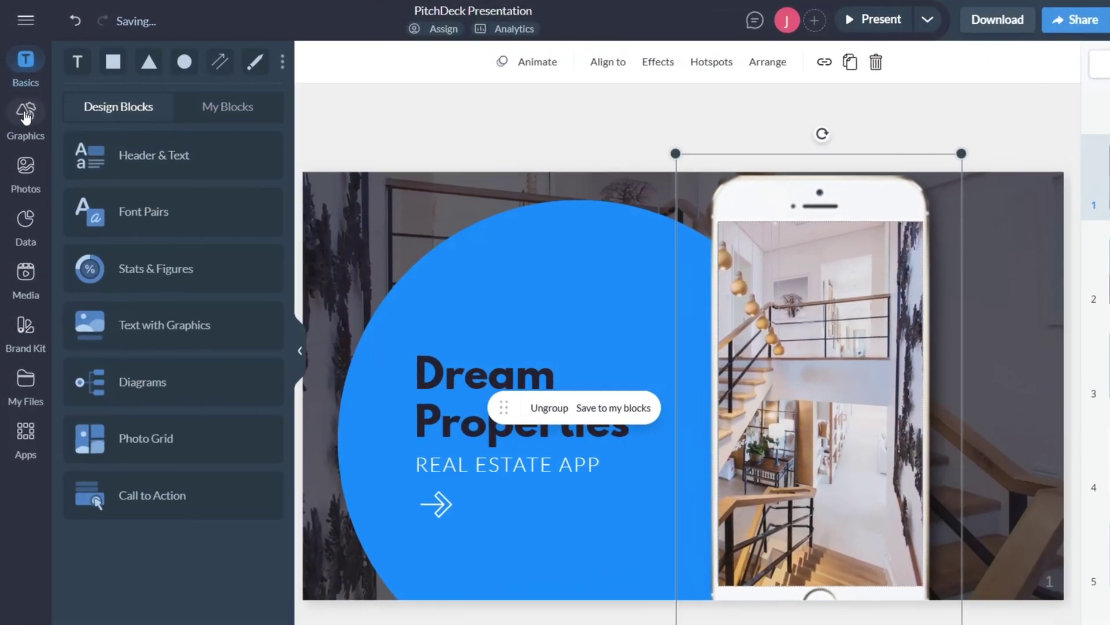
- Browse the Graphics, Photos, Data and Brand Kit panels in Visme's sidebar
left_click(25, 106)
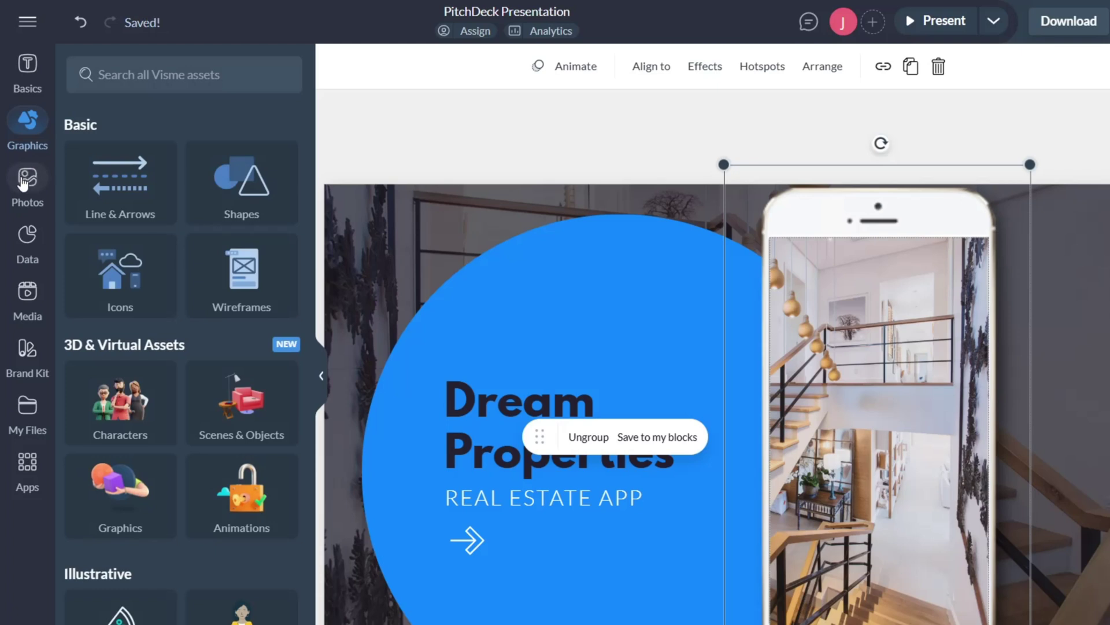
left_click(22, 183)
left_click(10, 240)
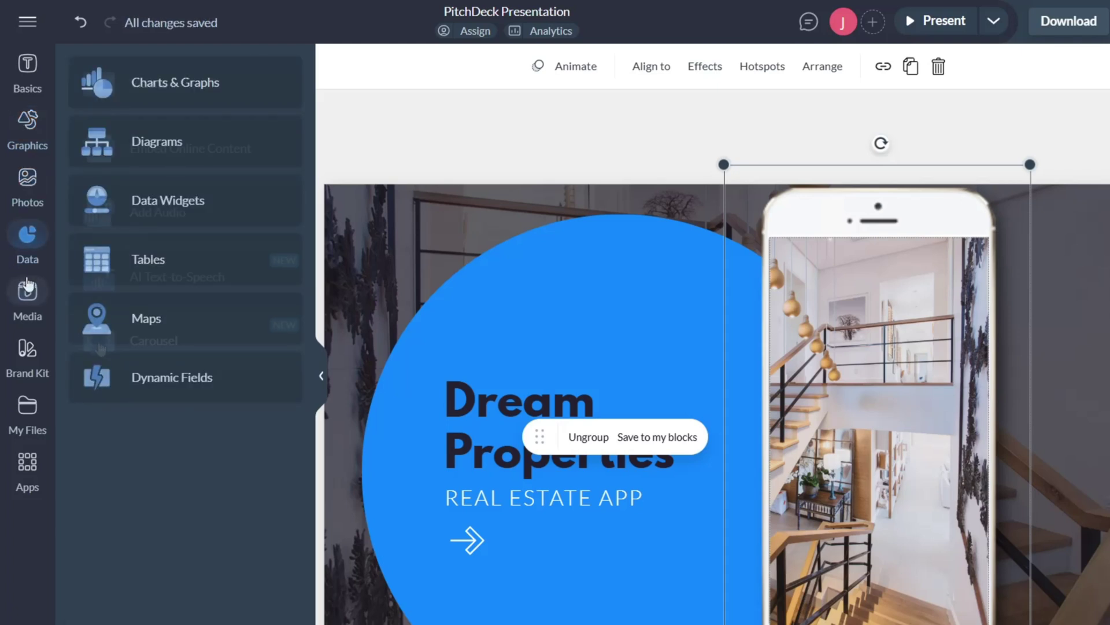
left_click(20, 358)
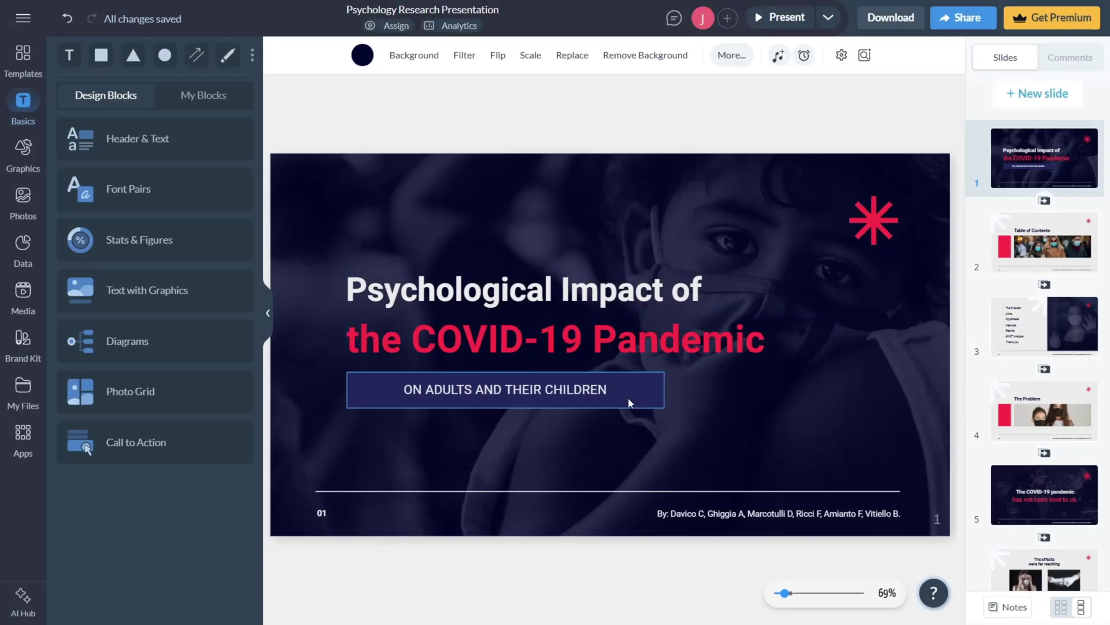
- Start editing the slide's subtitle text box
left_click(627, 397)
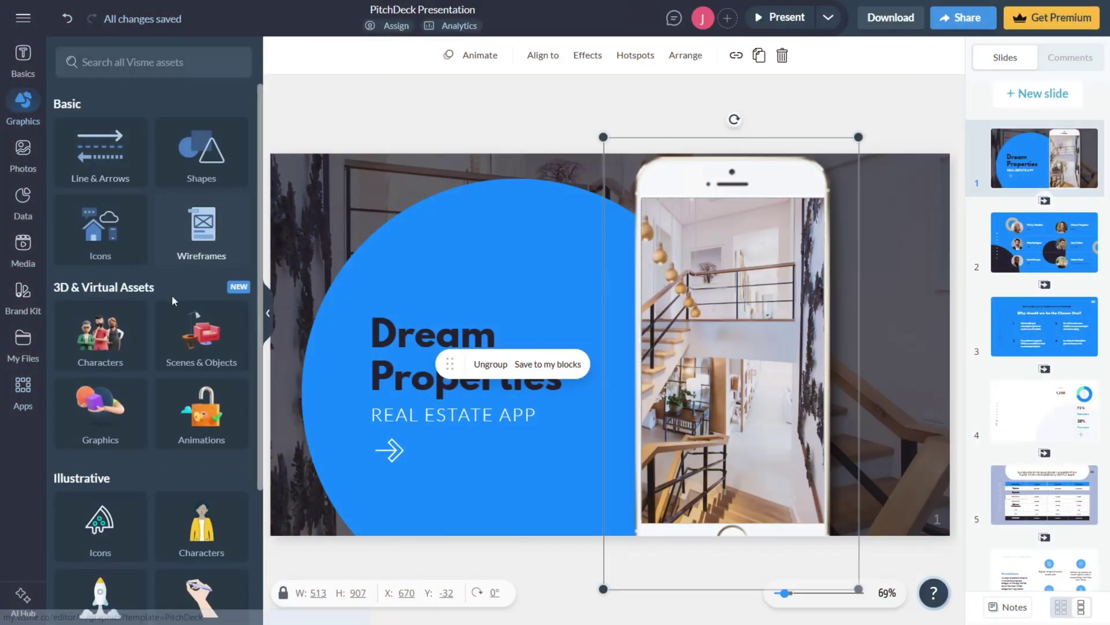
- Scroll the Graphics panel down through its Basic and 3D sections and back up
scroll(168, 298, "down", 3)
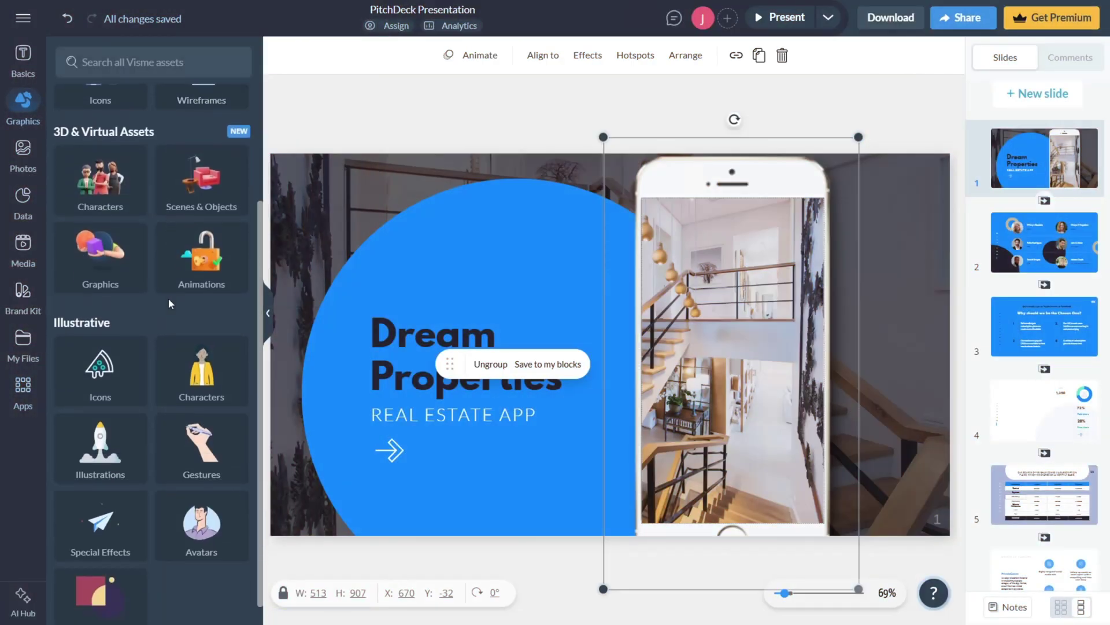
scroll(168, 303, "down", 1)
scroll(179, 417, "up", 3)
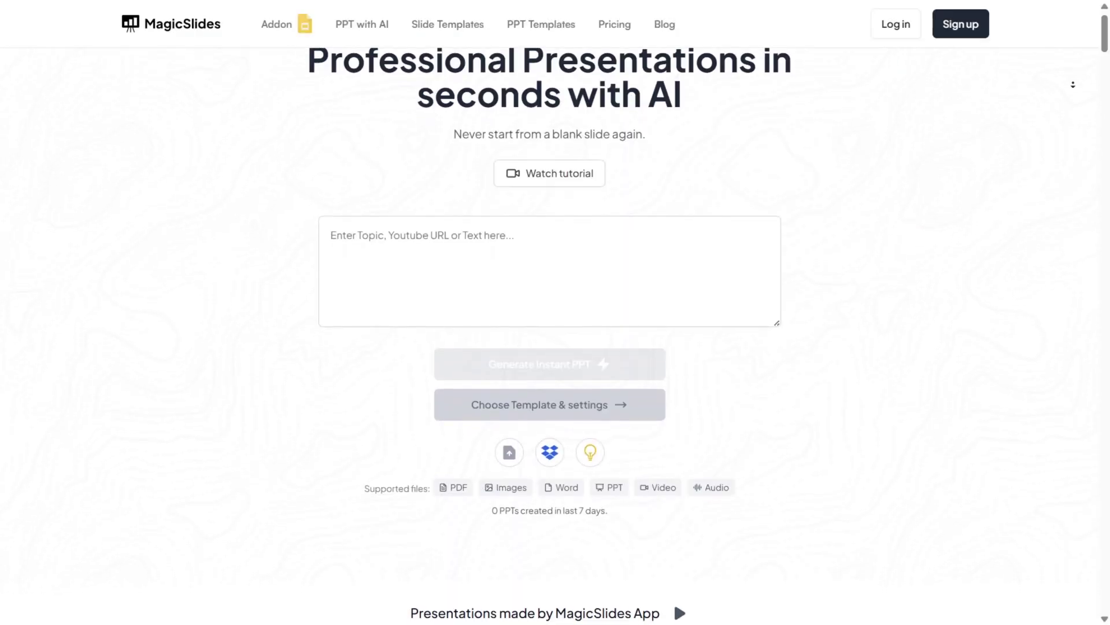
- Scroll down the MagicSlides landing page past the topic prompt and supported file types
scroll(555, 336, "down", 1)
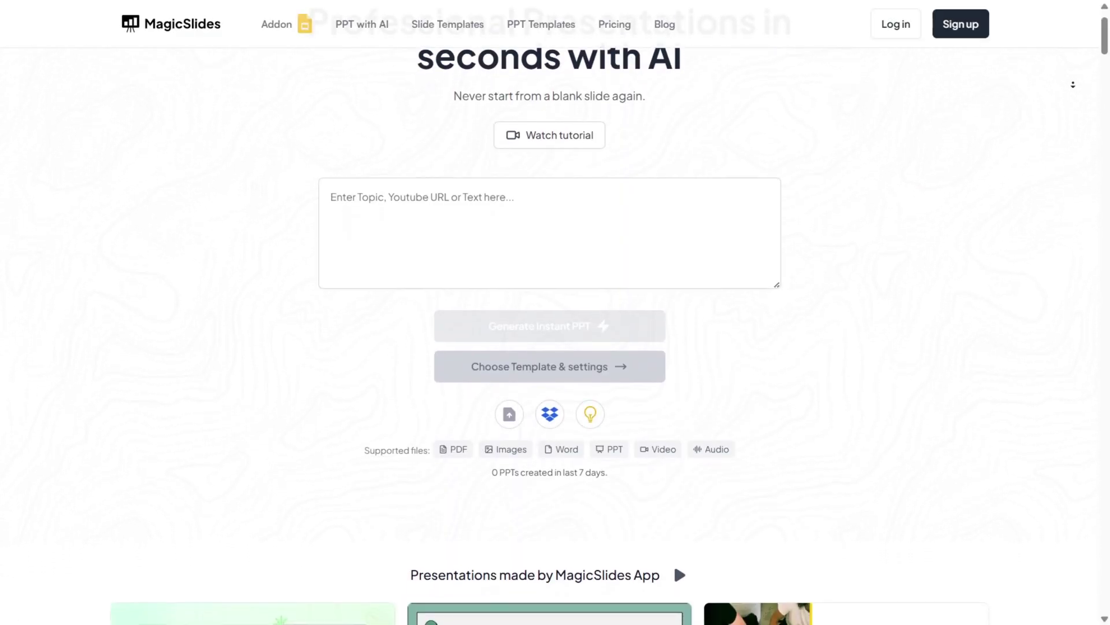
scroll(555, 336, "down", 1)
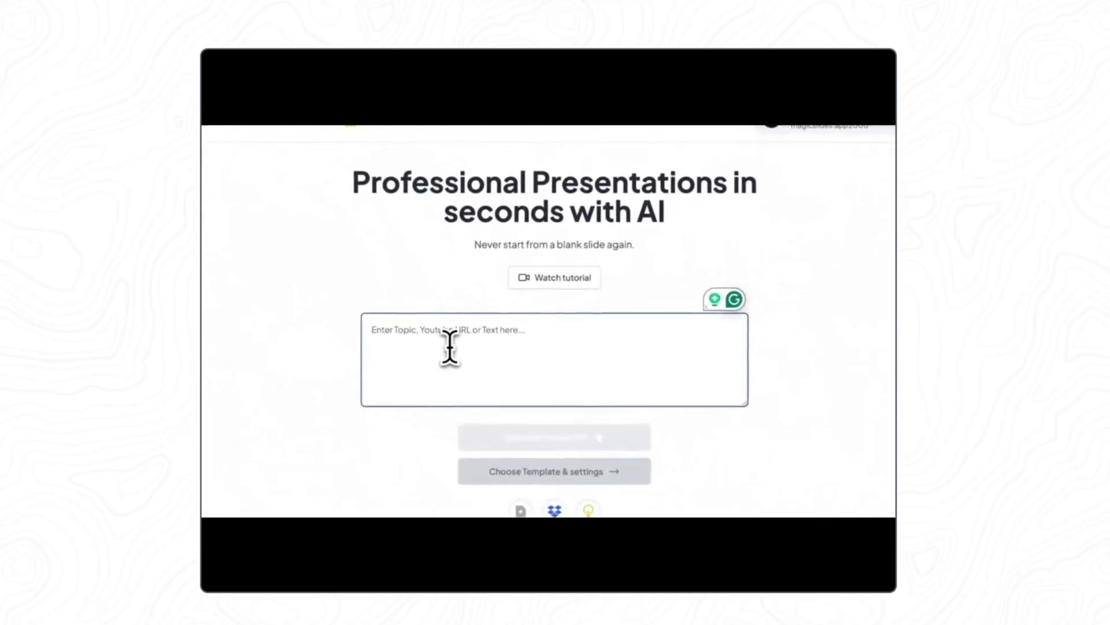
- Generate a 'Money' deck and review its title, contents and Definition slides
type("Money")
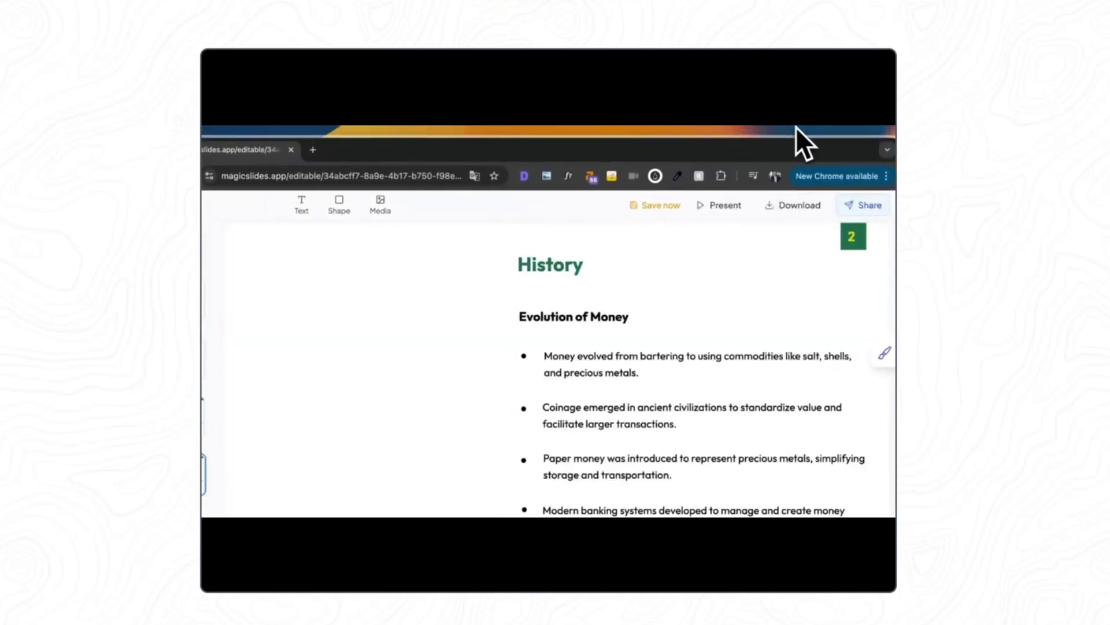
left_click(272, 241)
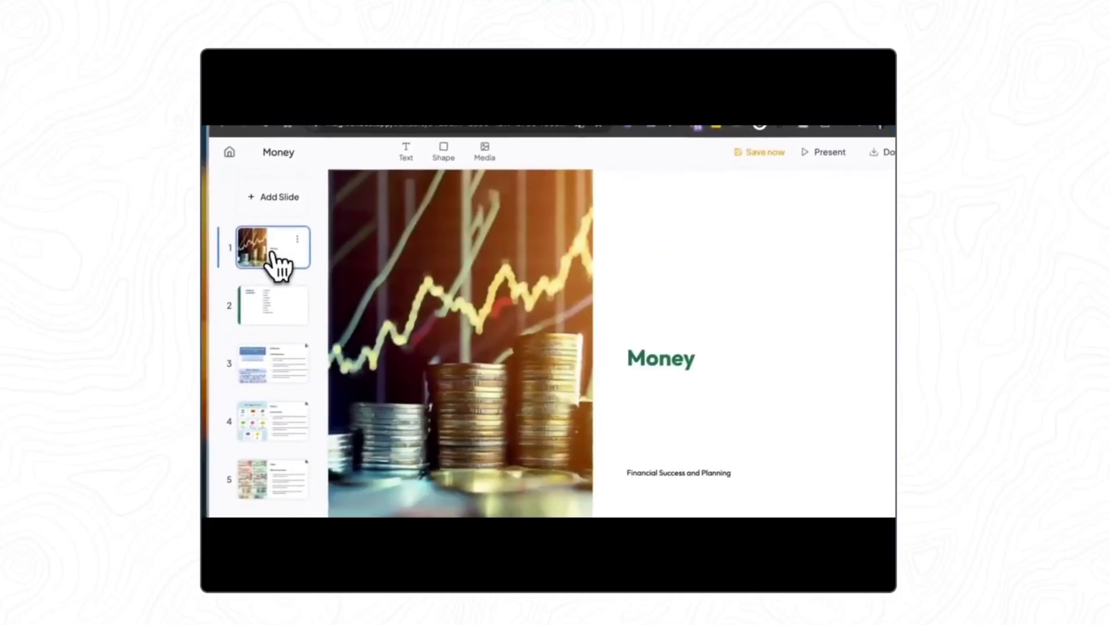
left_click(276, 307)
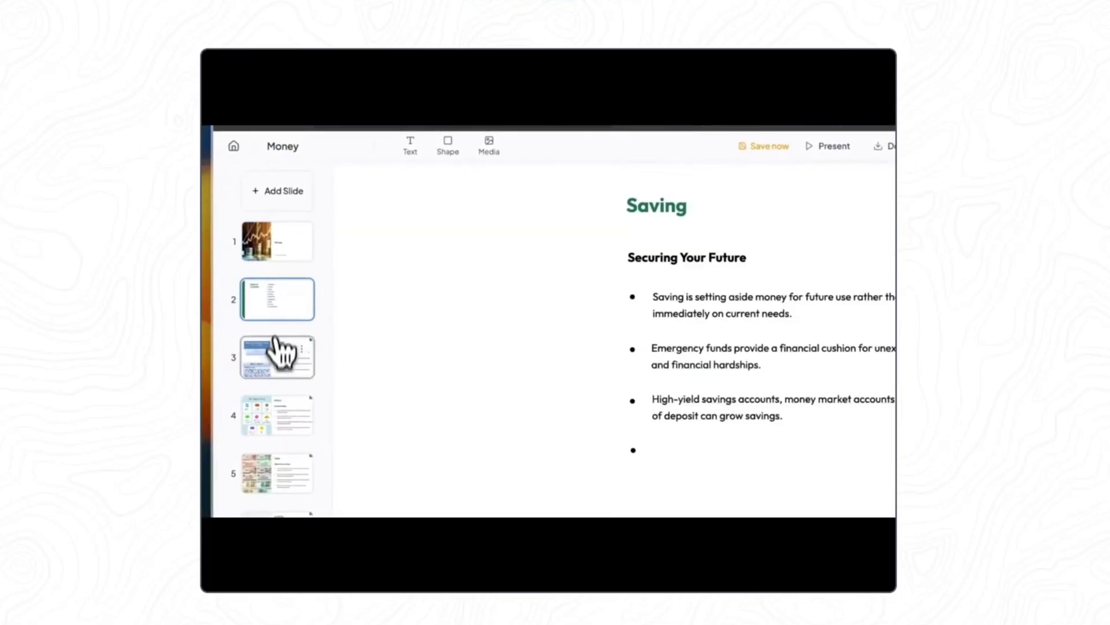
left_click(277, 354)
scroll(280, 384, "down", 1)
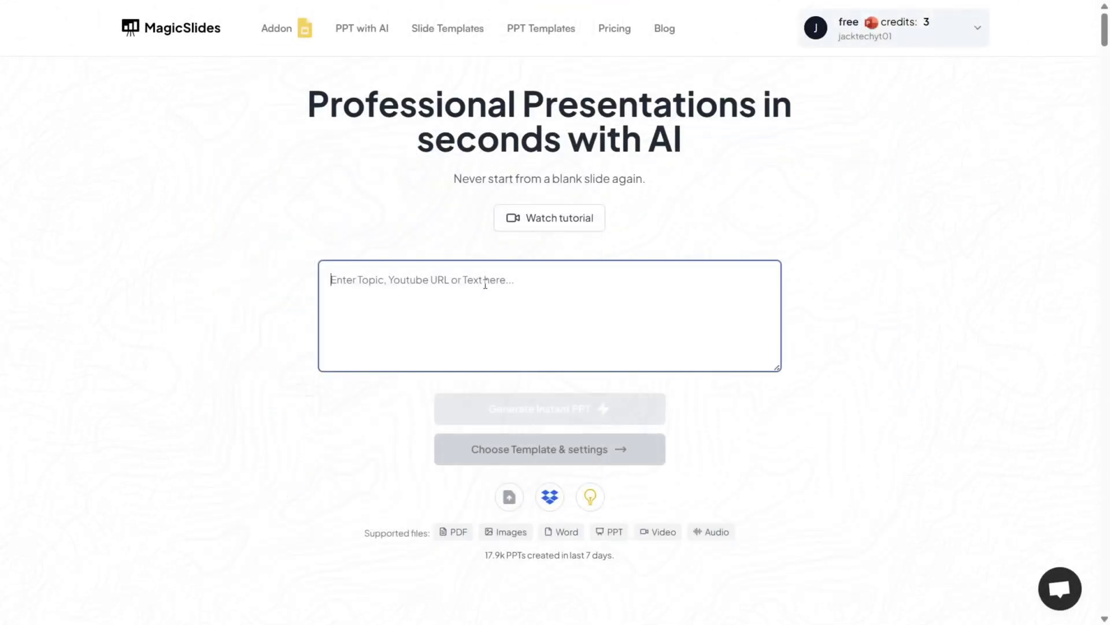
- Paste the healthy-lifestyle prompt and generate an instant presentation
type("Make a simple presentation on the benefits of a healthy lifestyle.")
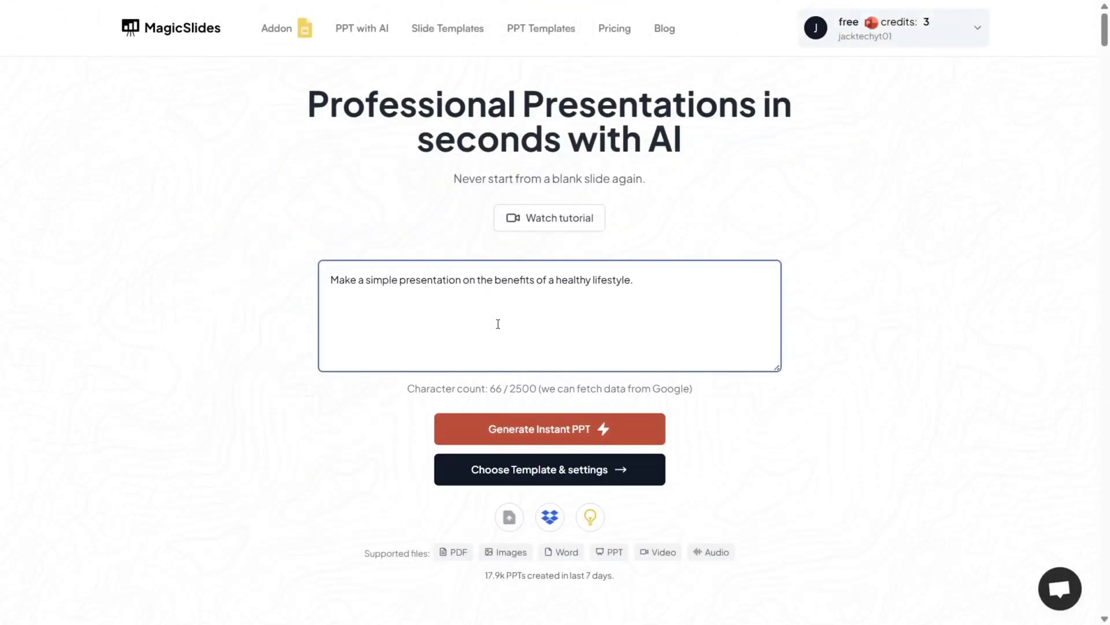
left_click(560, 429)
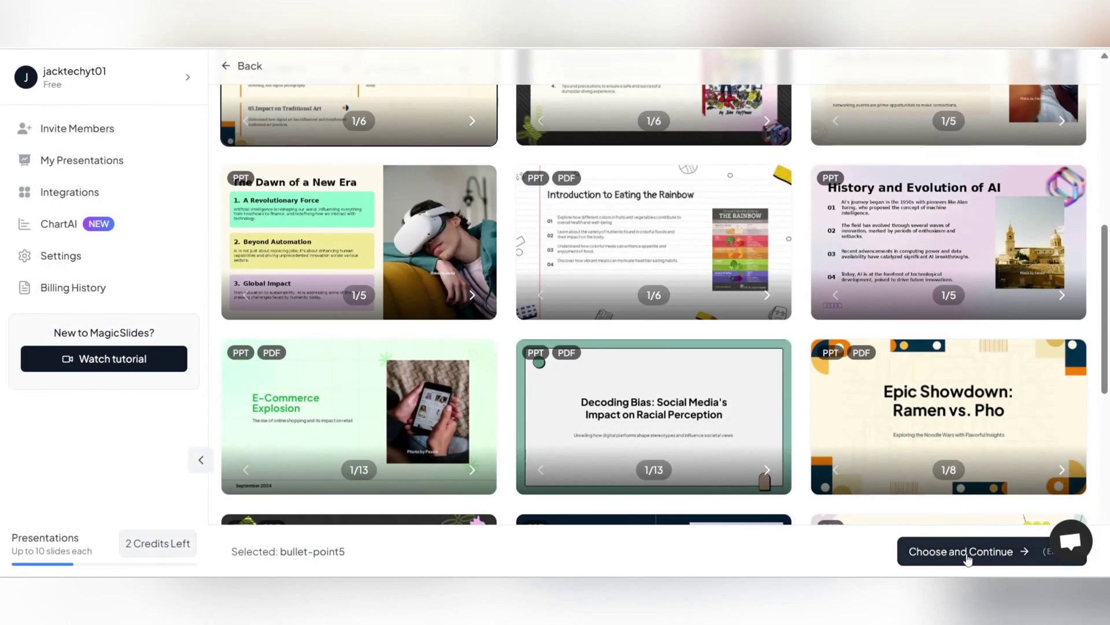
- Confirm the settings, generate the 10-slide post-war Australian workforce deck, and scroll through its slides
left_click(967, 554)
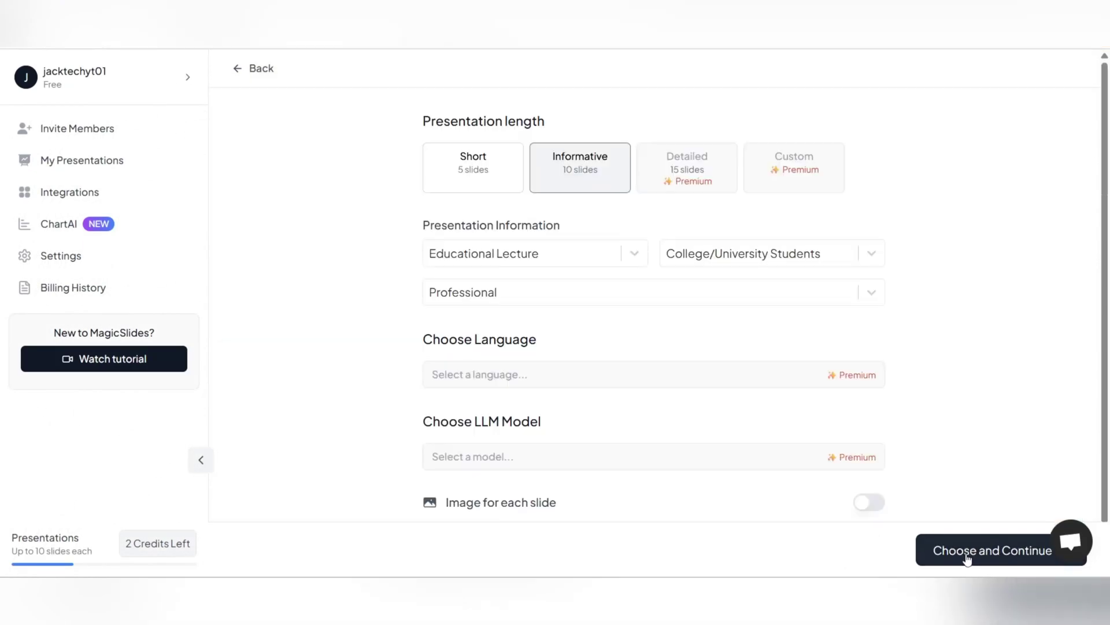
left_click(974, 556)
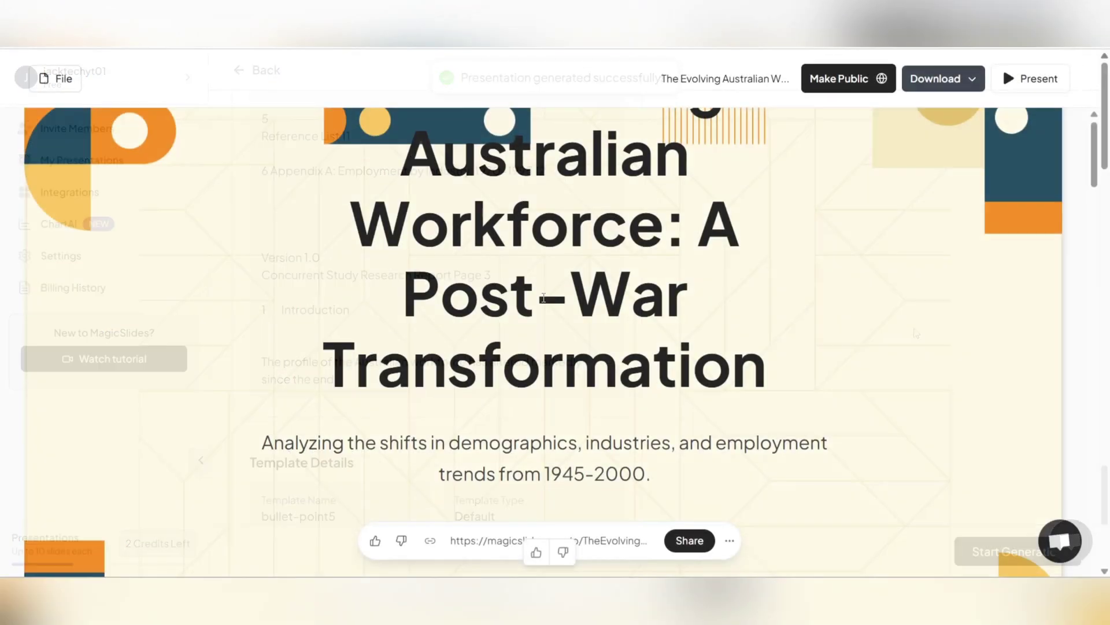
scroll(704, 293, "down", 6)
scroll(556, 210, "down", 10)
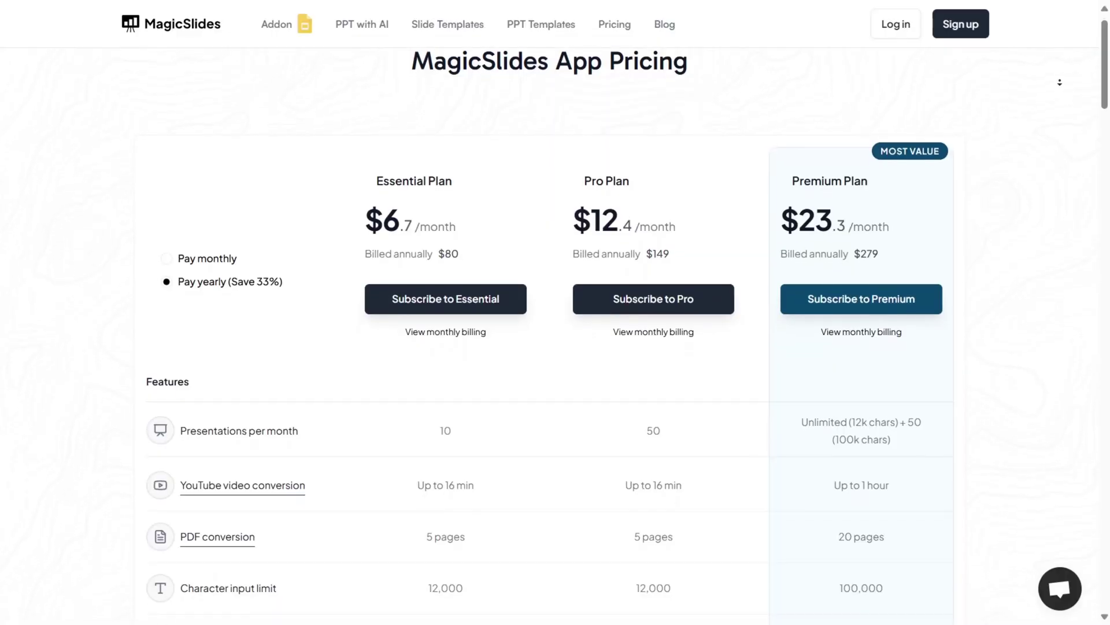
scroll(556, 323, "down", 1)
scroll(555, 324, "down", 1)
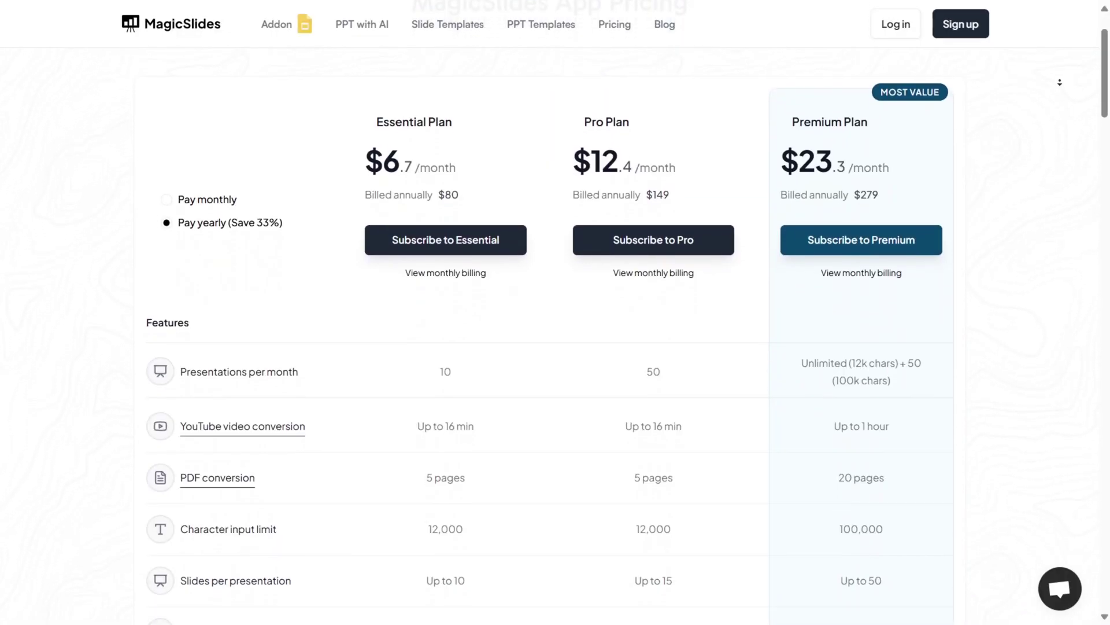
scroll(555, 324, "down", 1)
scroll(556, 324, "down", 1)
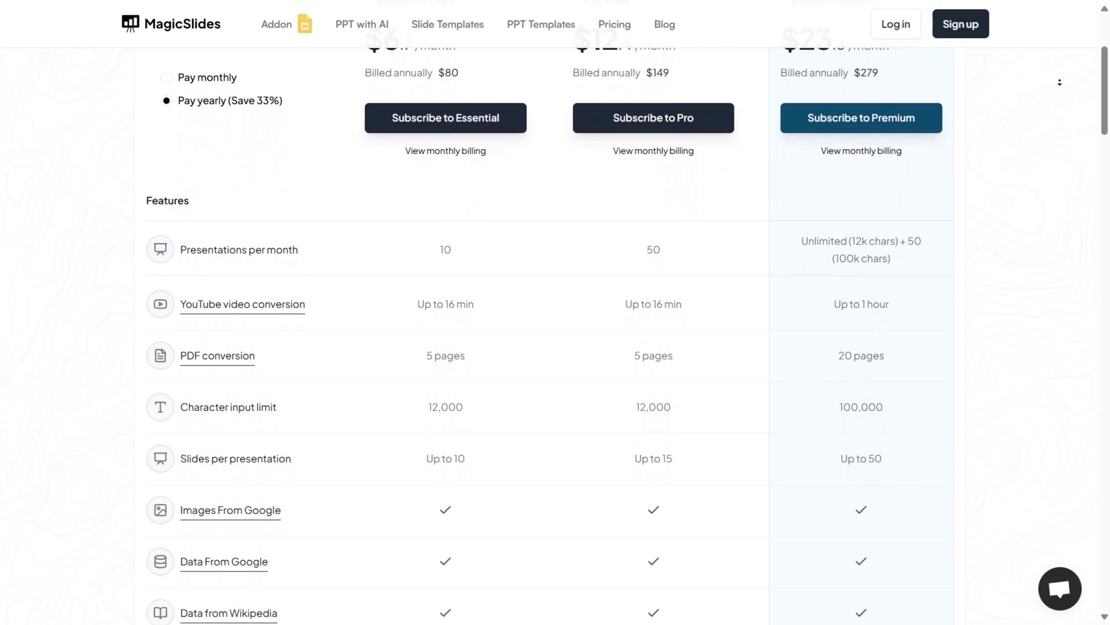
scroll(555, 324, "down", 1)
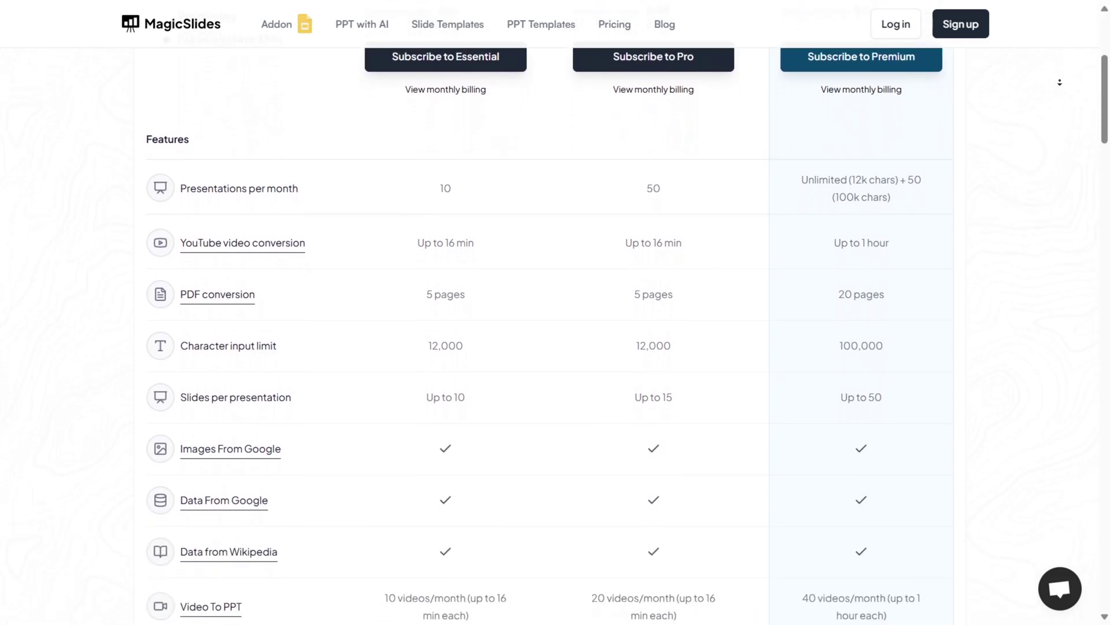
scroll(555, 324, "down", 1)
scroll(555, 324, "down", 1)
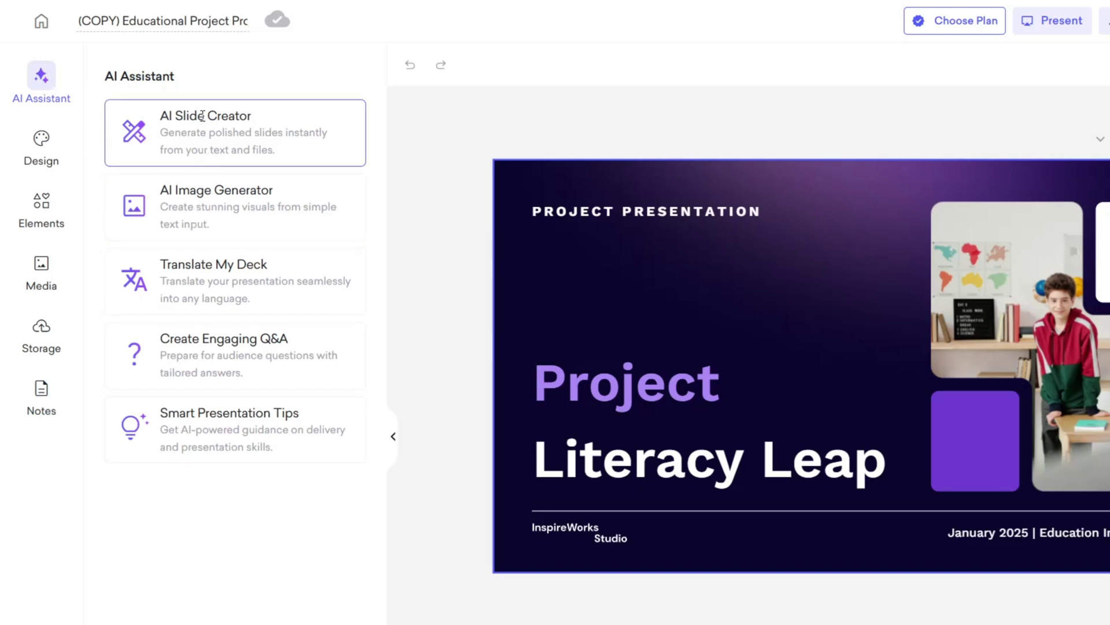
- Open the AI Slide Creator, then return to the AI assistant tools list
left_click(202, 118)
left_click(120, 81)
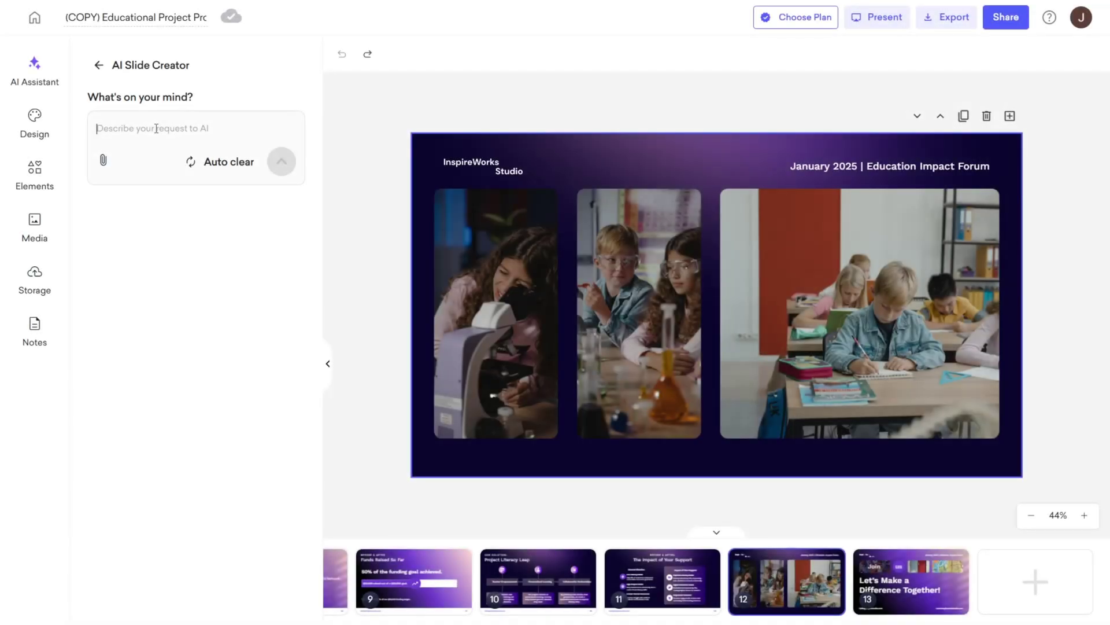
- Create a slide from the prompt 'Some suggestion at last', then view the Storage and Design panels
type("So")
type("me")
type(" suggestion at last")
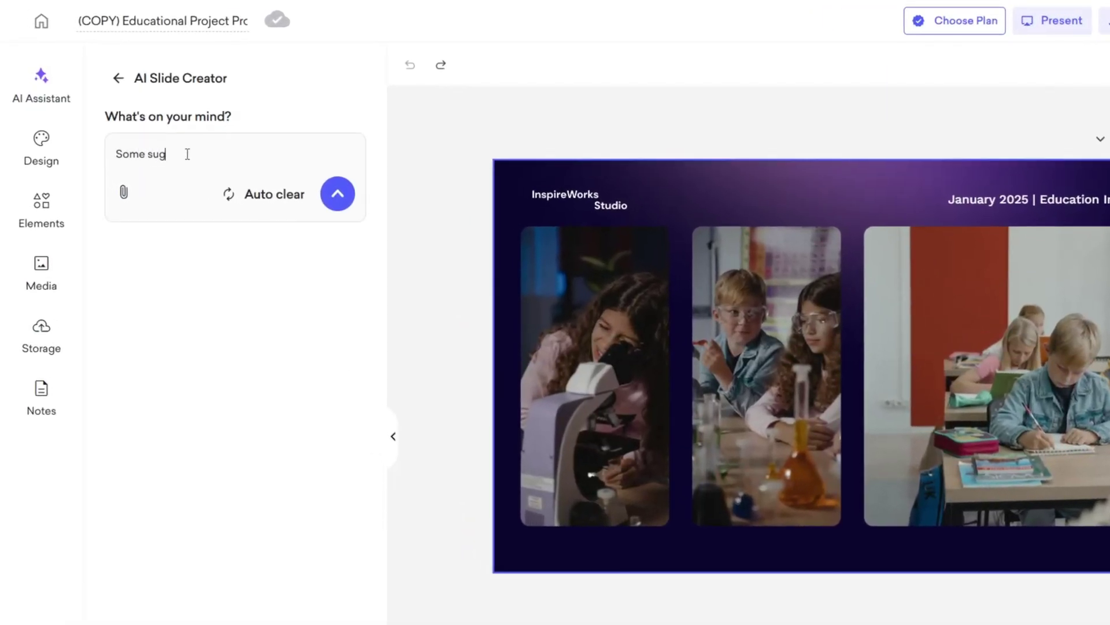
key("Return")
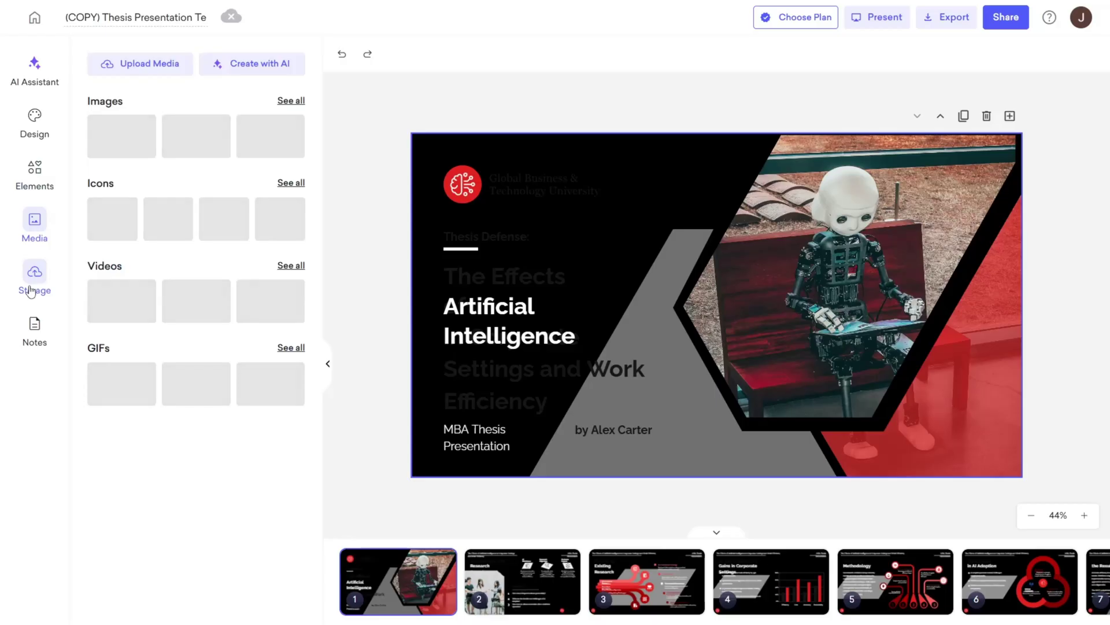
left_click(42, 298)
left_click(48, 123)
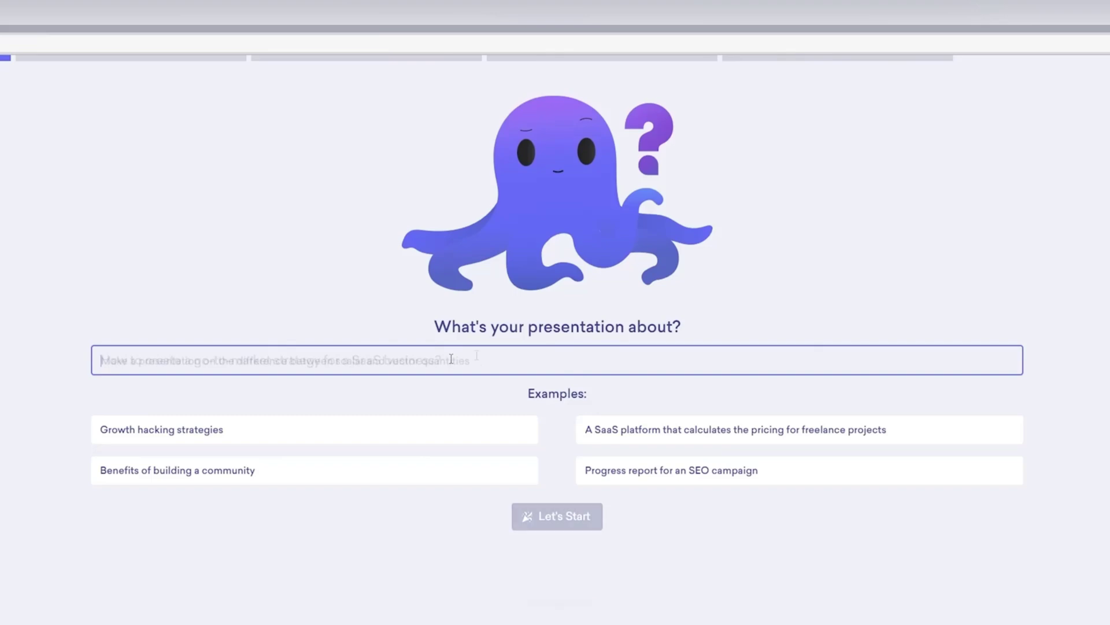
- Confirm the topic to reach the audience question, then start the deck's slideshow
key("Return")
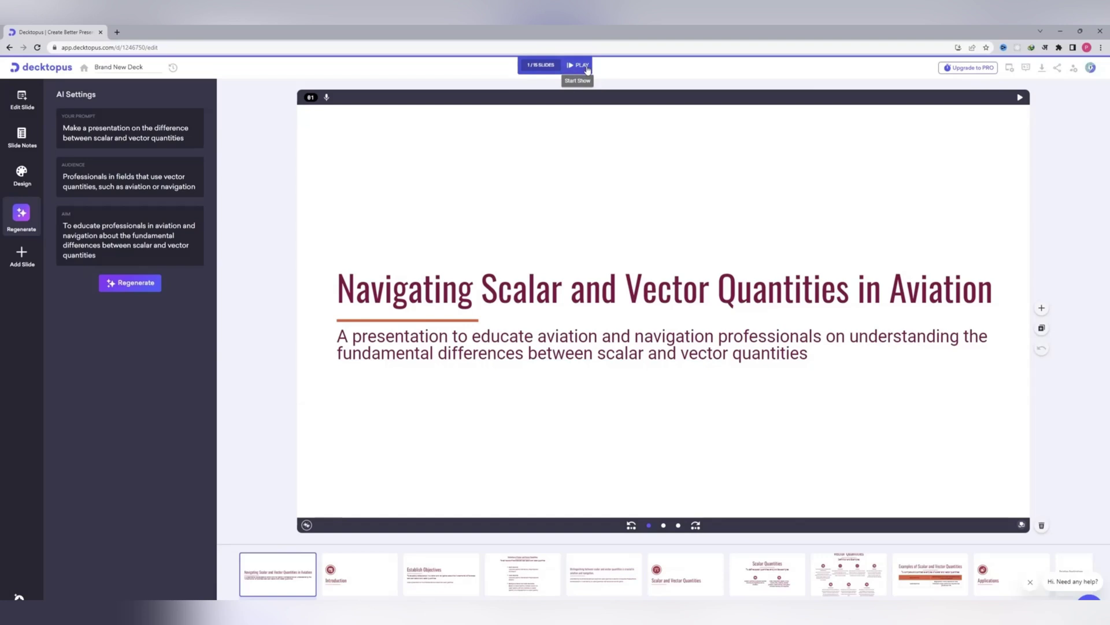
left_click(583, 65)
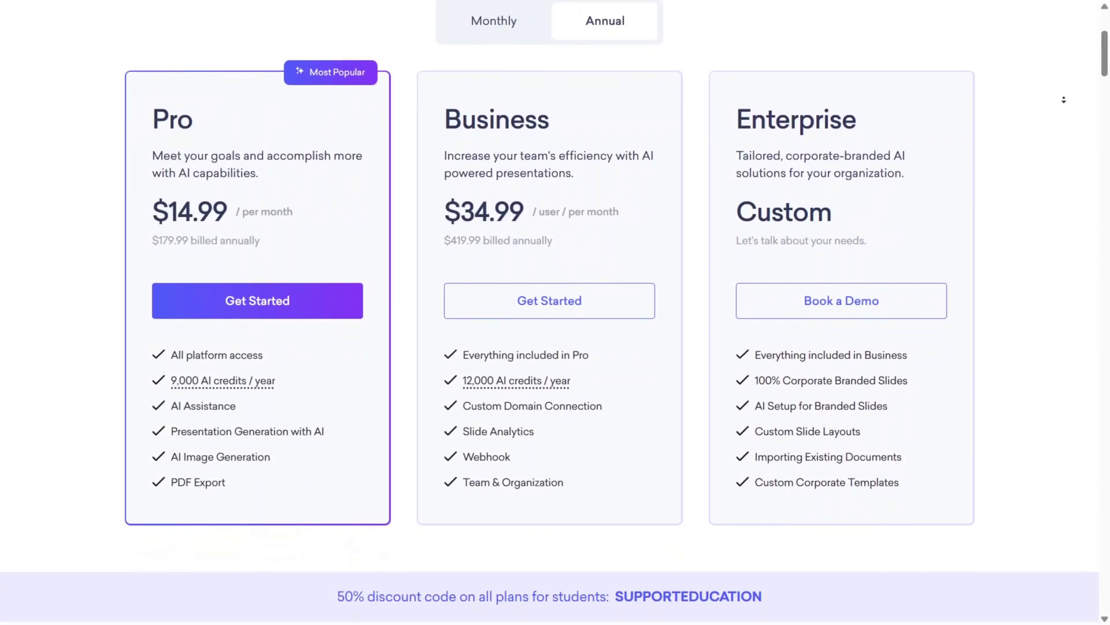
scroll(1064, 100, "down", 1)
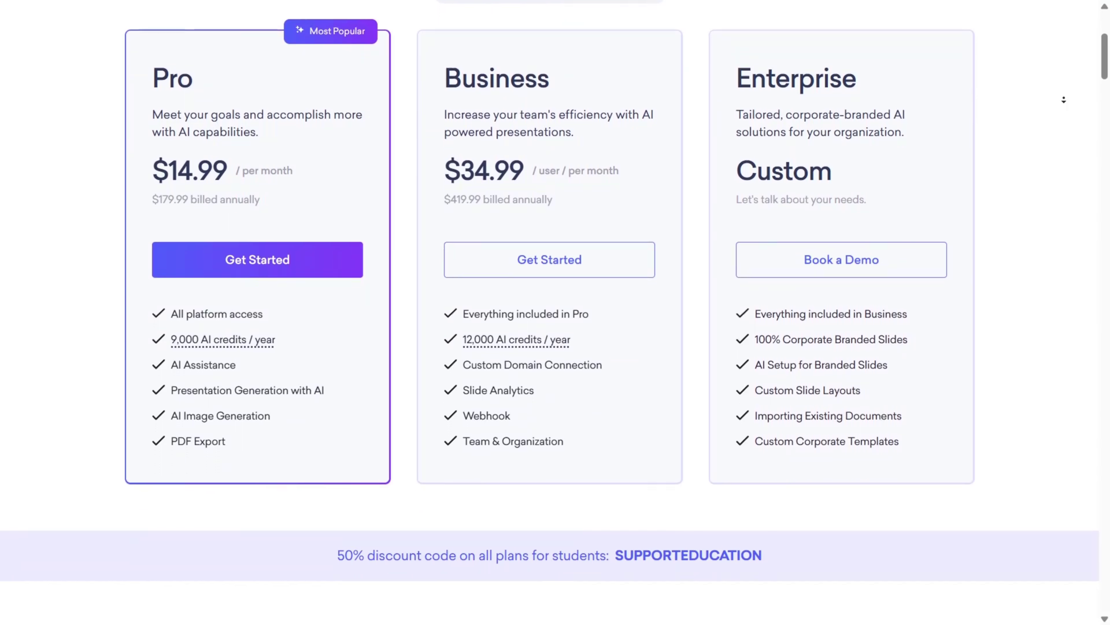
scroll(1064, 100, "down", 1)
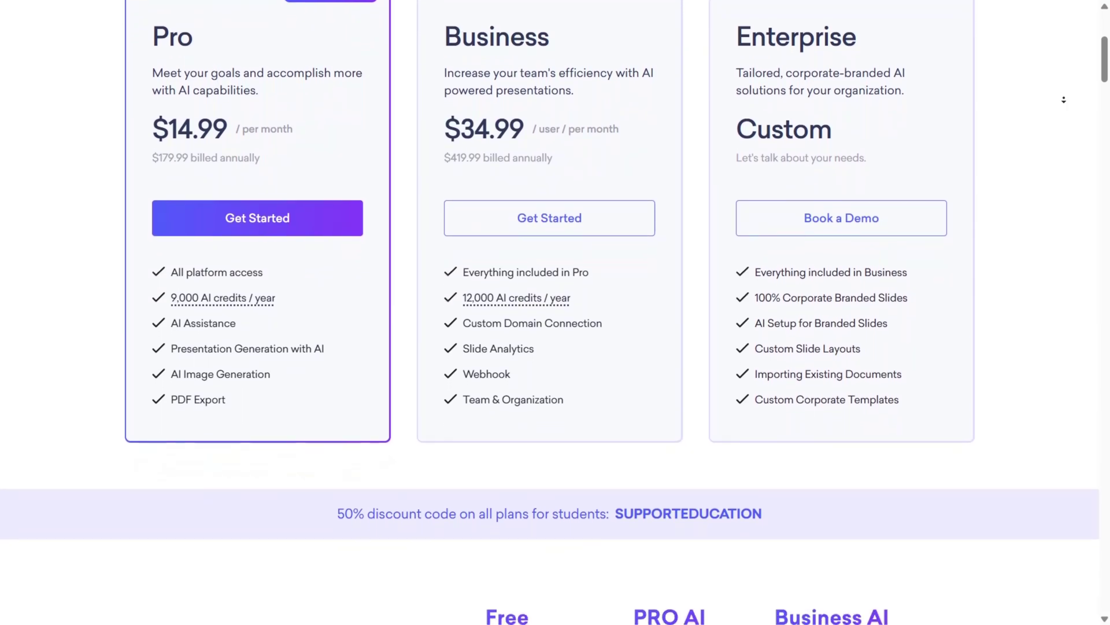
scroll(1064, 100, "down", 1)
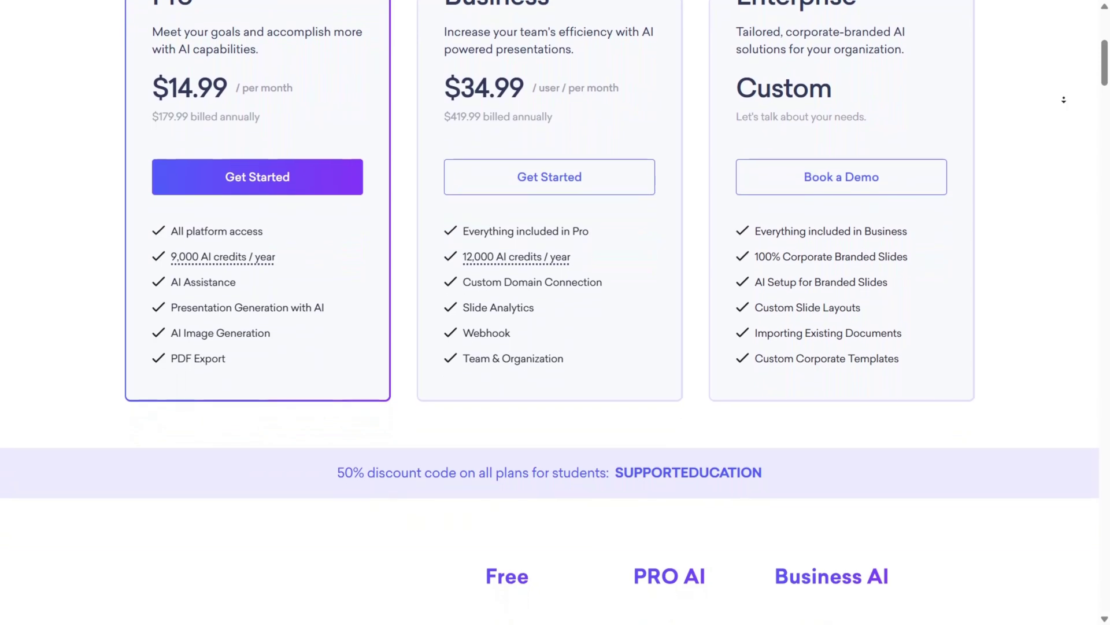
scroll(1063, 99, "down", 1)
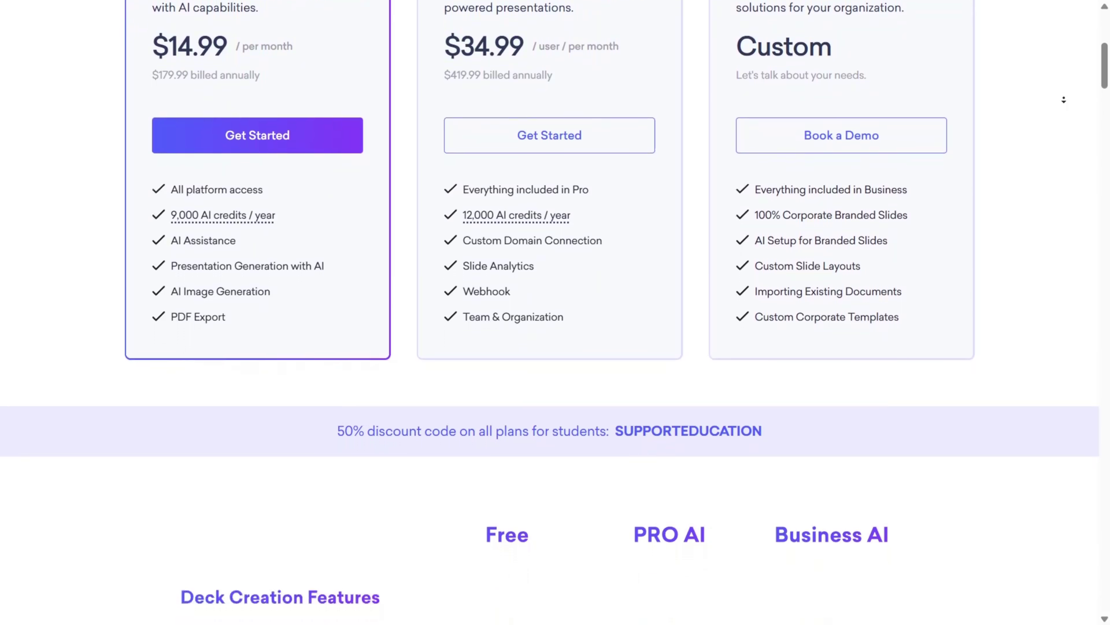
scroll(1063, 99, "down", 1)
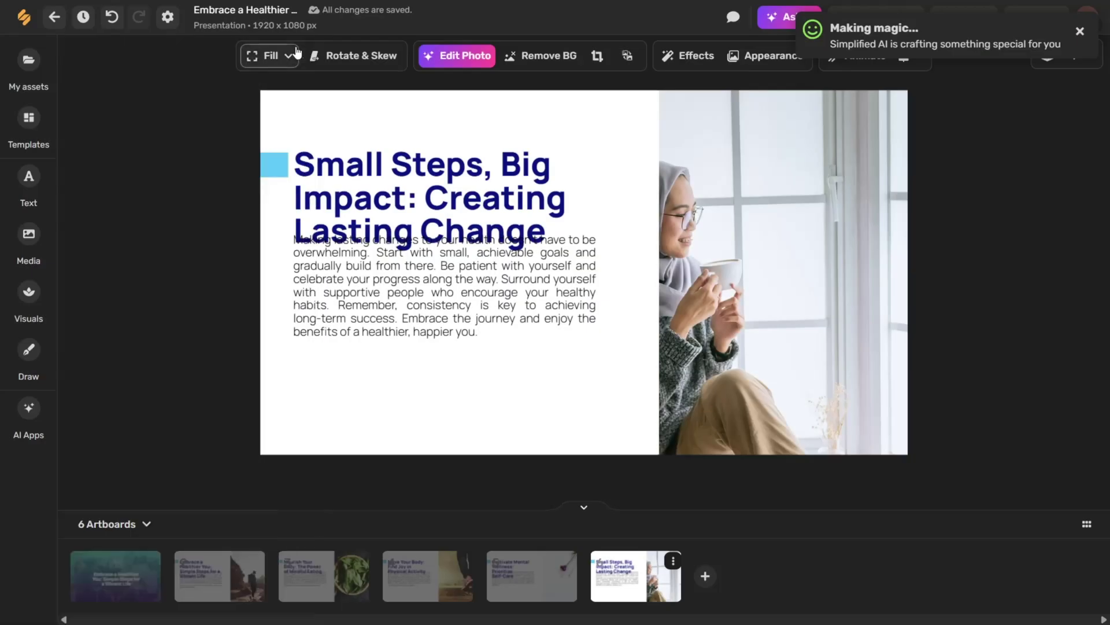
- Switch to the Nourish Your Body slide and select its title text
left_click(323, 576)
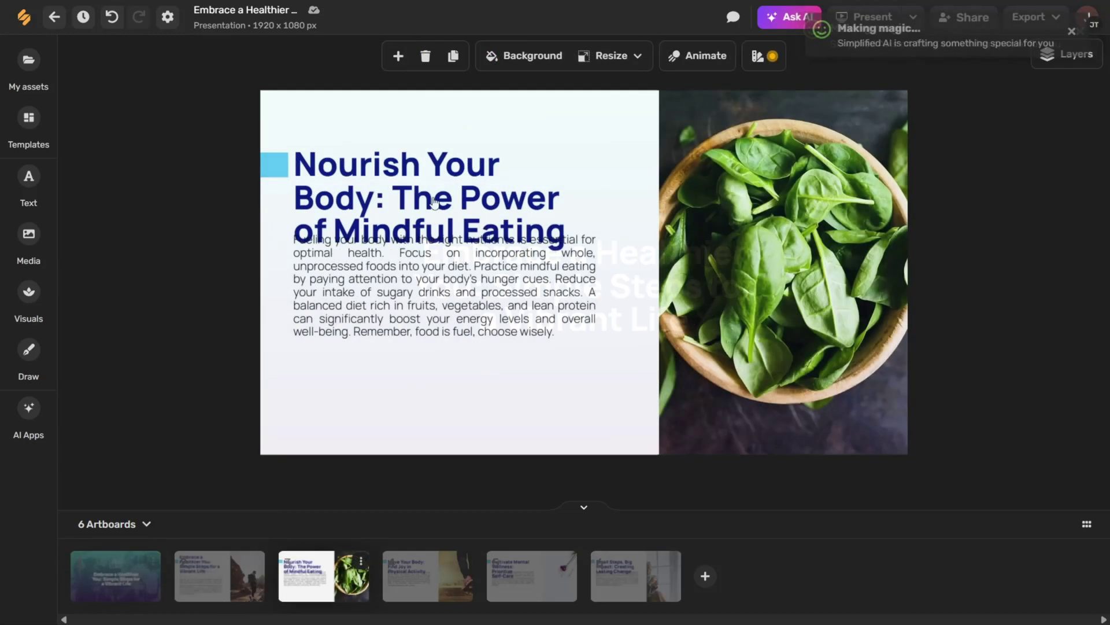
left_click(421, 149)
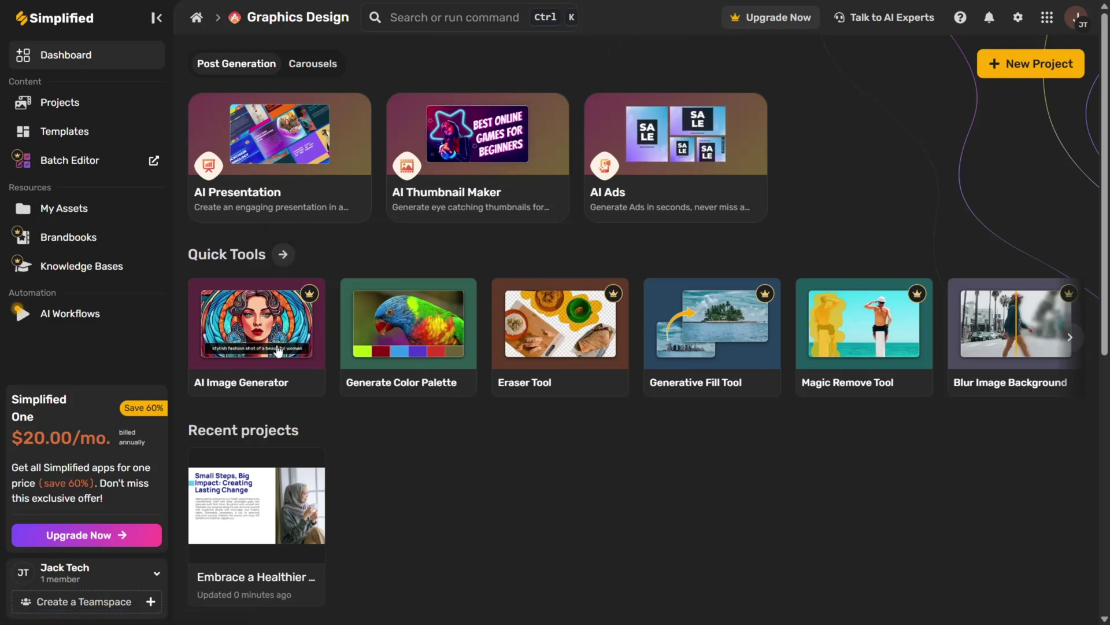
- Show the full list of quick tools from every category
left_click(283, 254)
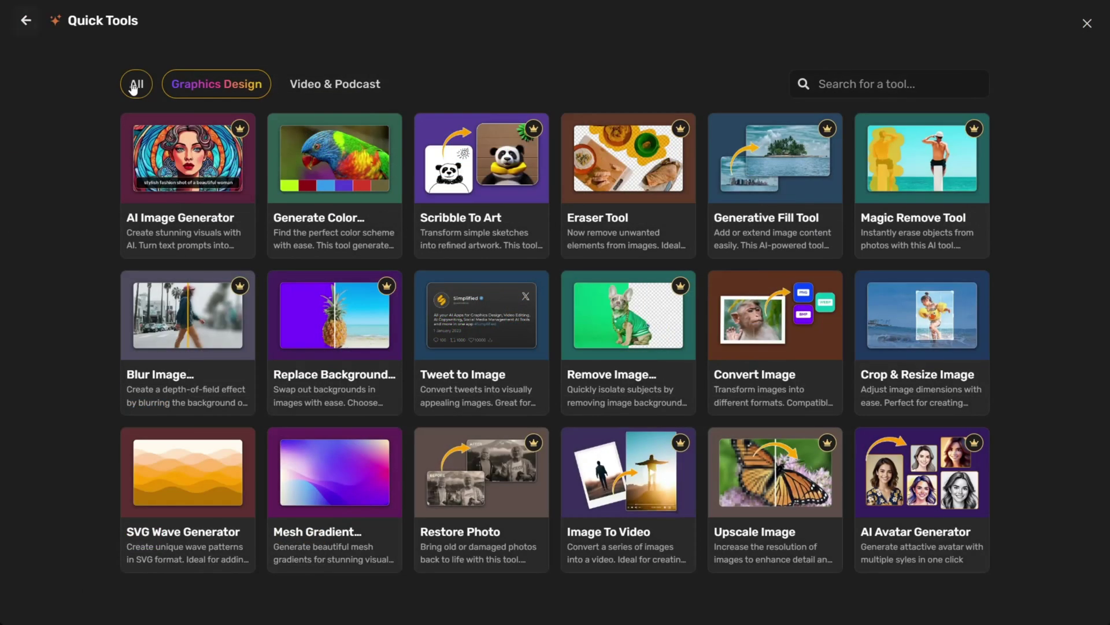
left_click(134, 85)
scroll(1078, 254, "down", 4)
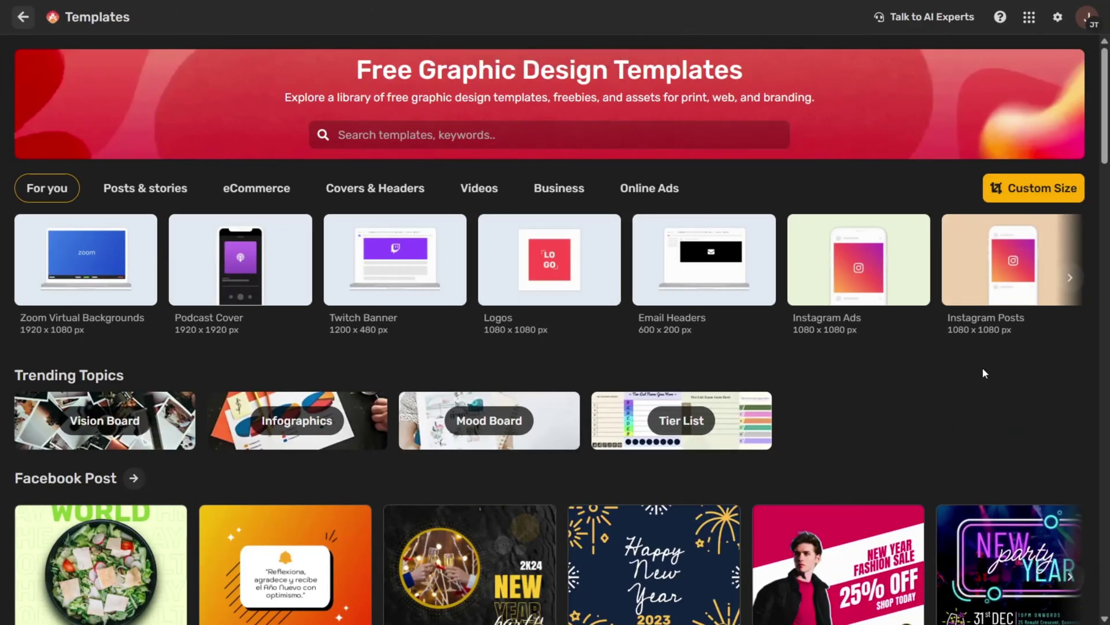
- Browse the Posts & stories and eCommerce template categories
left_click(181, 196)
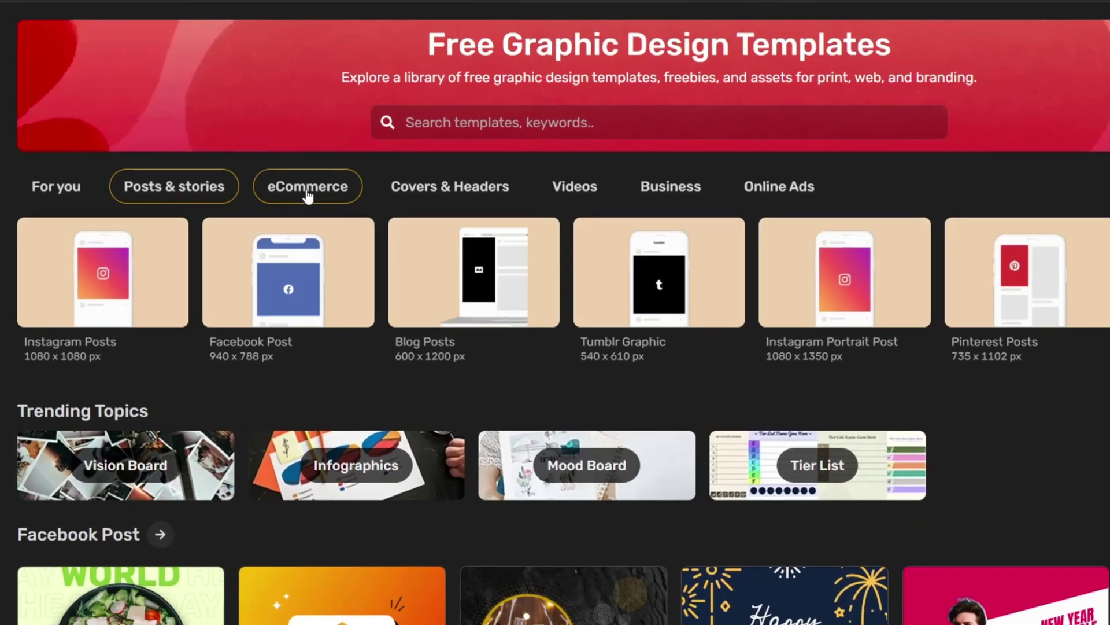
left_click(312, 197)
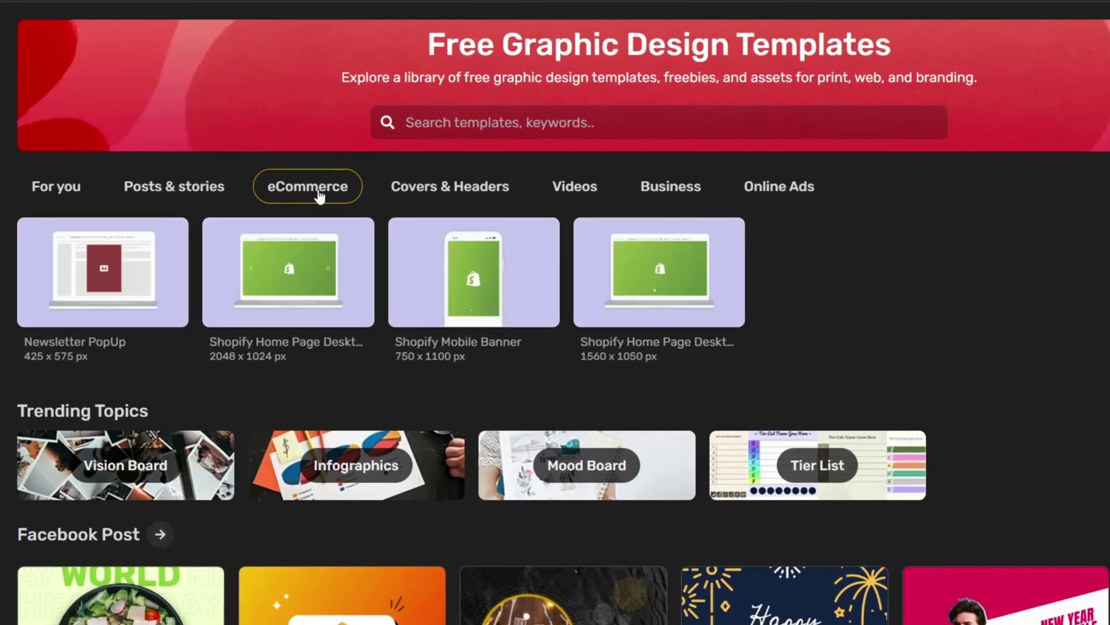
scroll(1083, 395, "down", 5)
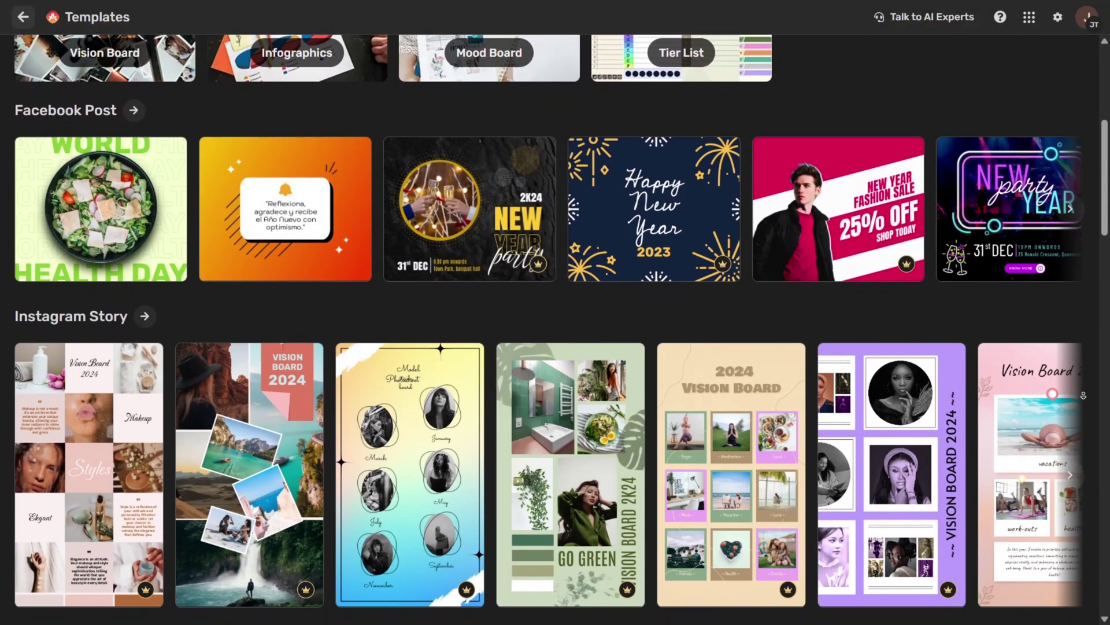
scroll(1083, 395, "down", 2)
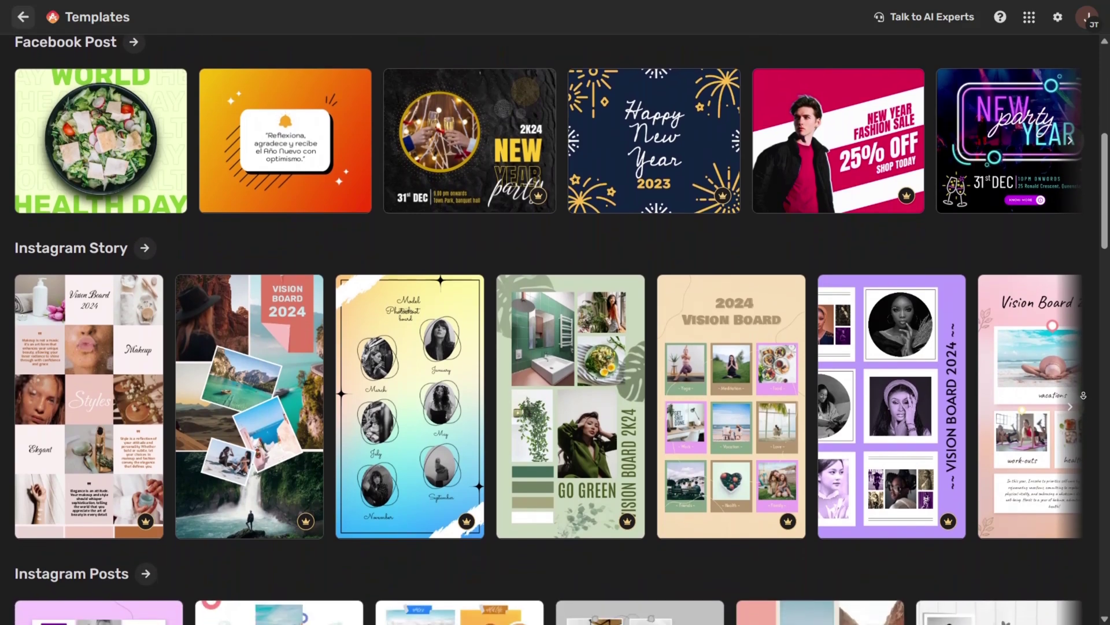
scroll(1083, 395, "down", 2)
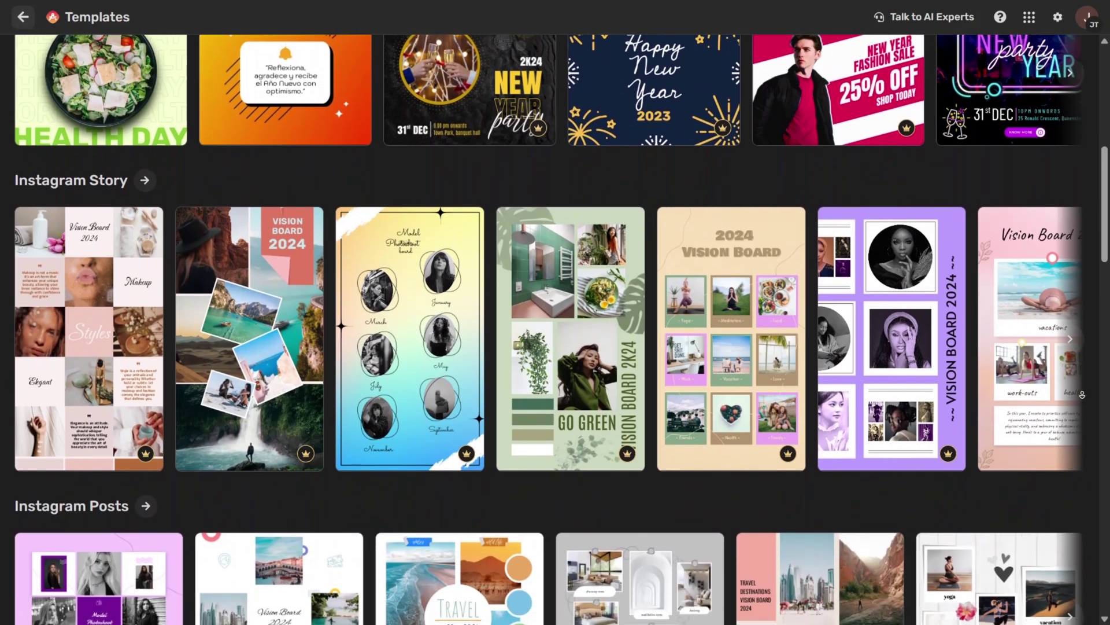
scroll(1083, 395, "down", 2)
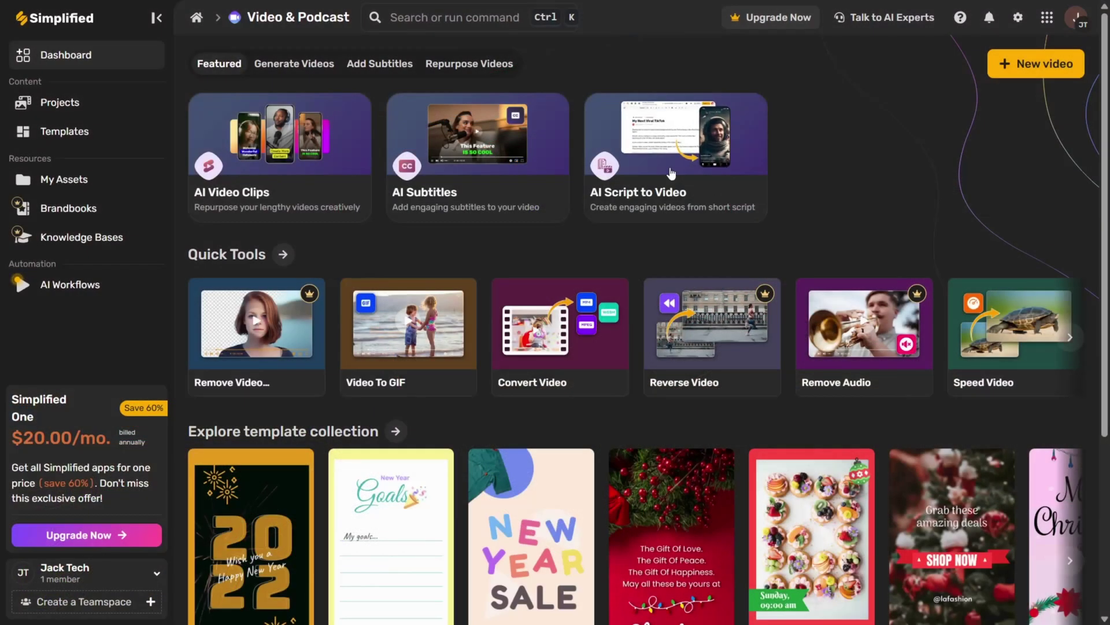
- Generate a video from the pasted healthy lifestyle script using stock images, then play and select the clip
left_click(670, 173)
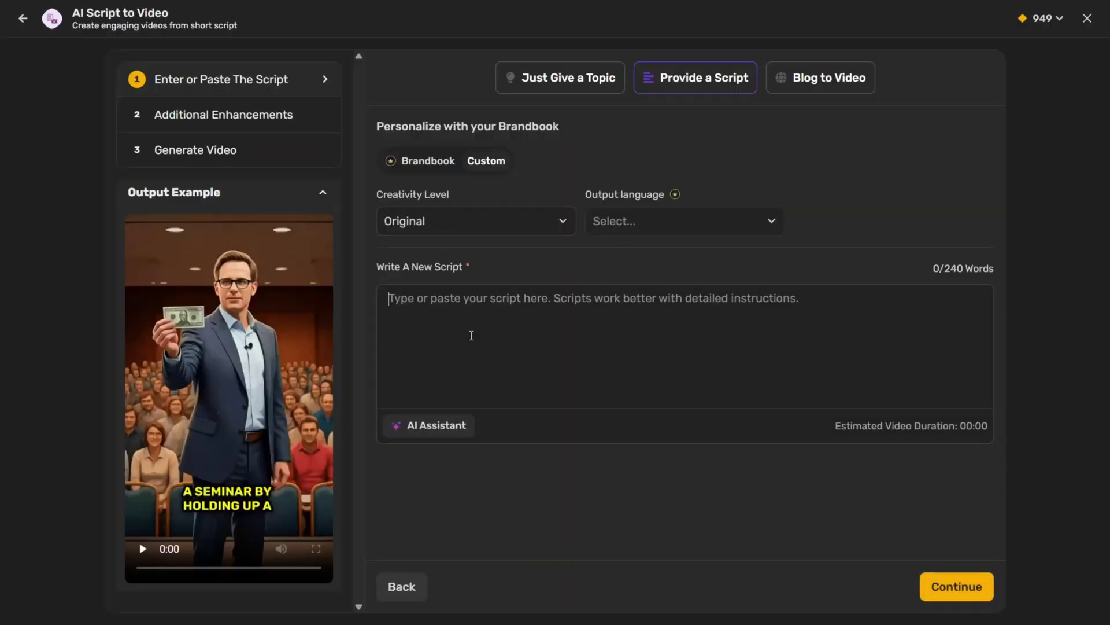
type("Living a healthy lifestyle means taking care of your body and mind every day. It starts with eating balanced meals full of fruits, vegetables, and whole grains. Regular exercise, even just a 20-minute walk, keeps your body strong and active. Drinking enough water helps you stay energetic and focused. Getting 7–8 hours of sleep each night lets your body rest and recharge. And don't forget your mental health — taking breaks, relaxing, and doing things you enjoy helps reduce stress. A healthy lifestyle doesn't have to be hard — small steps every day can lead to big, lifelong benefits.")
left_click(926, 586)
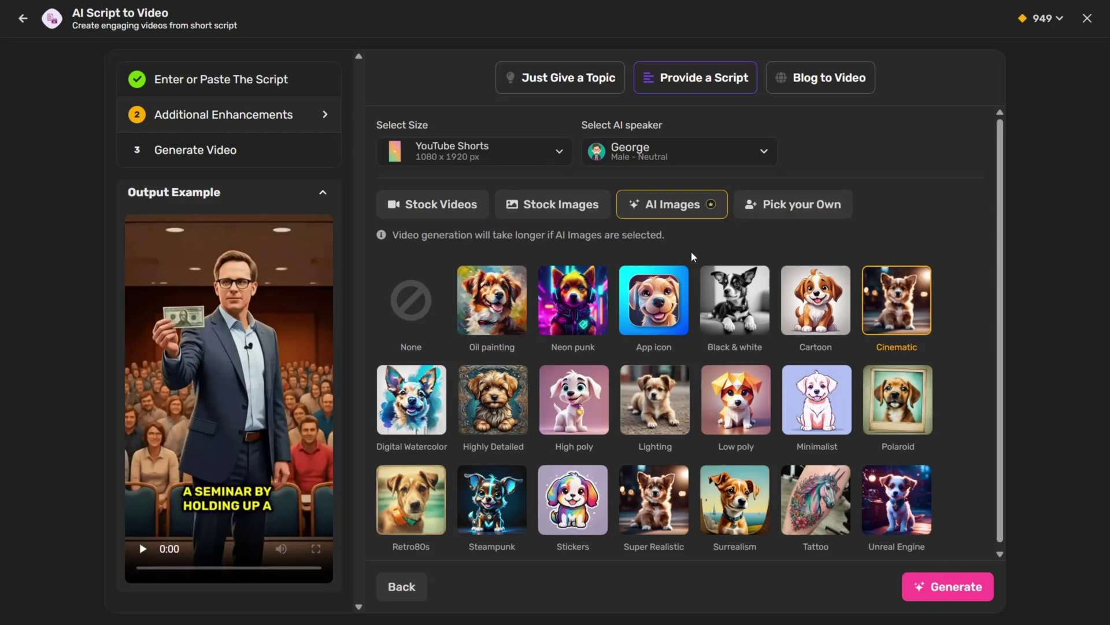
left_click(551, 204)
left_click(960, 588)
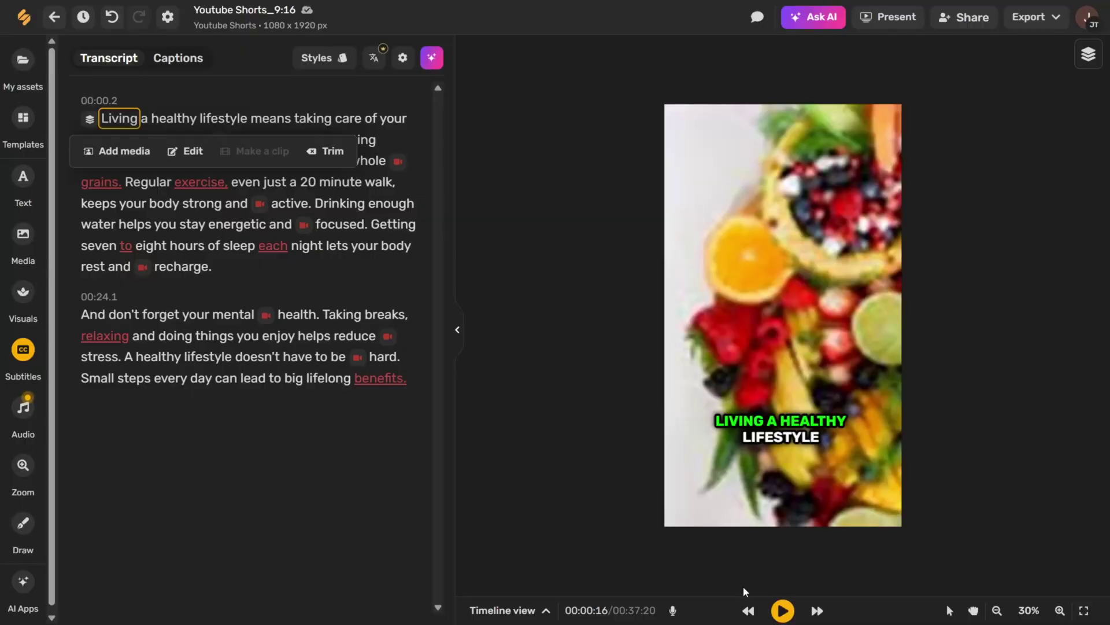
left_click(783, 611)
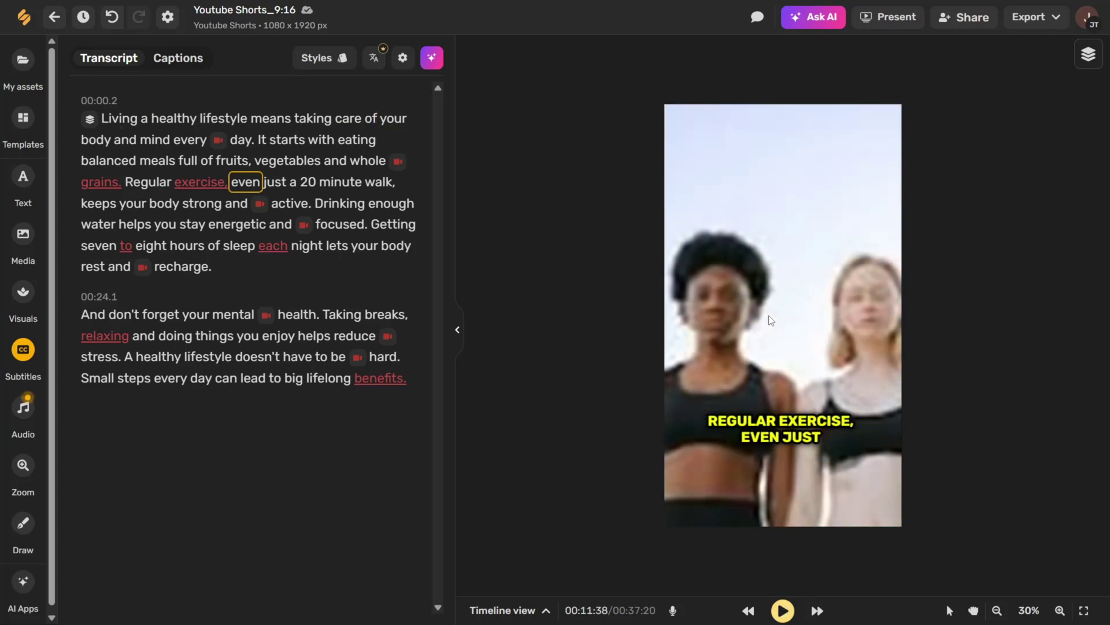
left_click(769, 320)
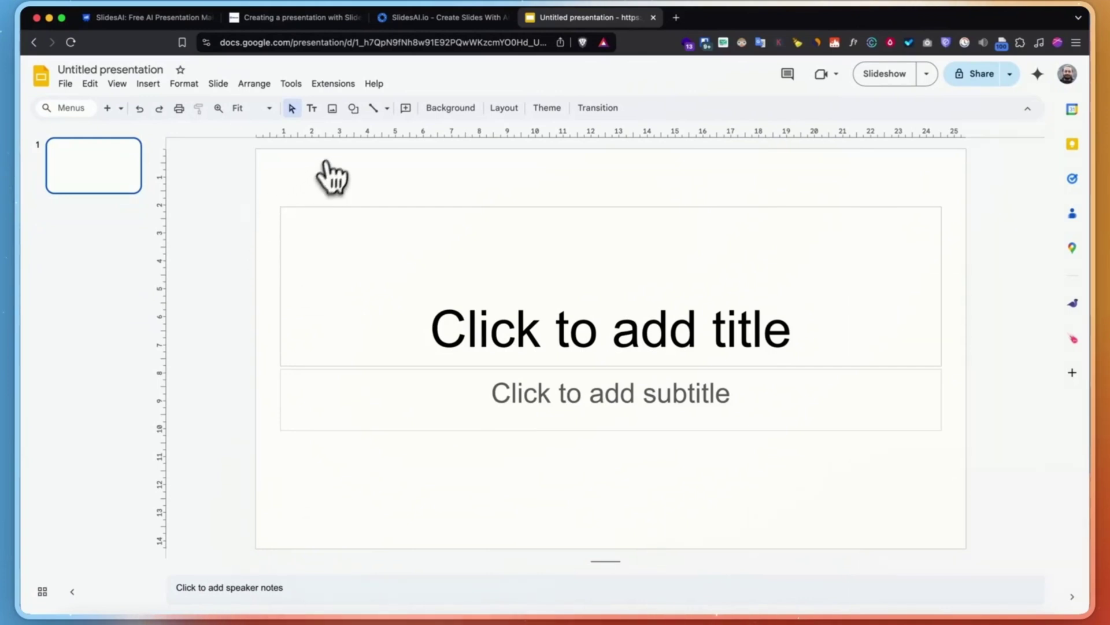
- Launch SlidesAI's Generate New Slides from Extensions and dismiss the welcome popup
left_click(332, 84)
mouse_move(350, 154)
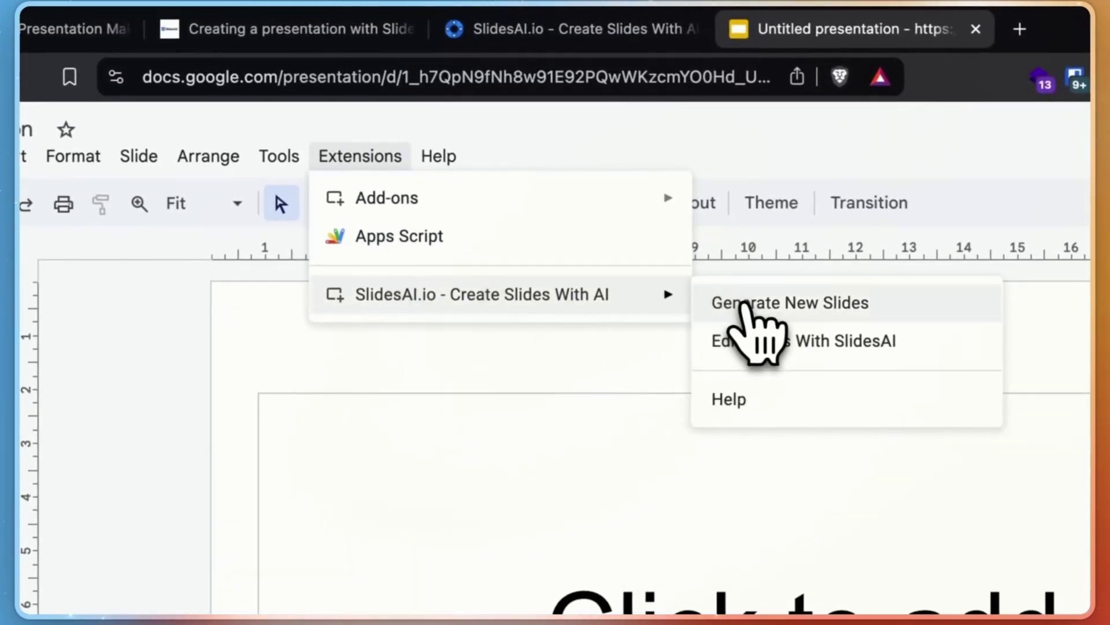
left_click(745, 306)
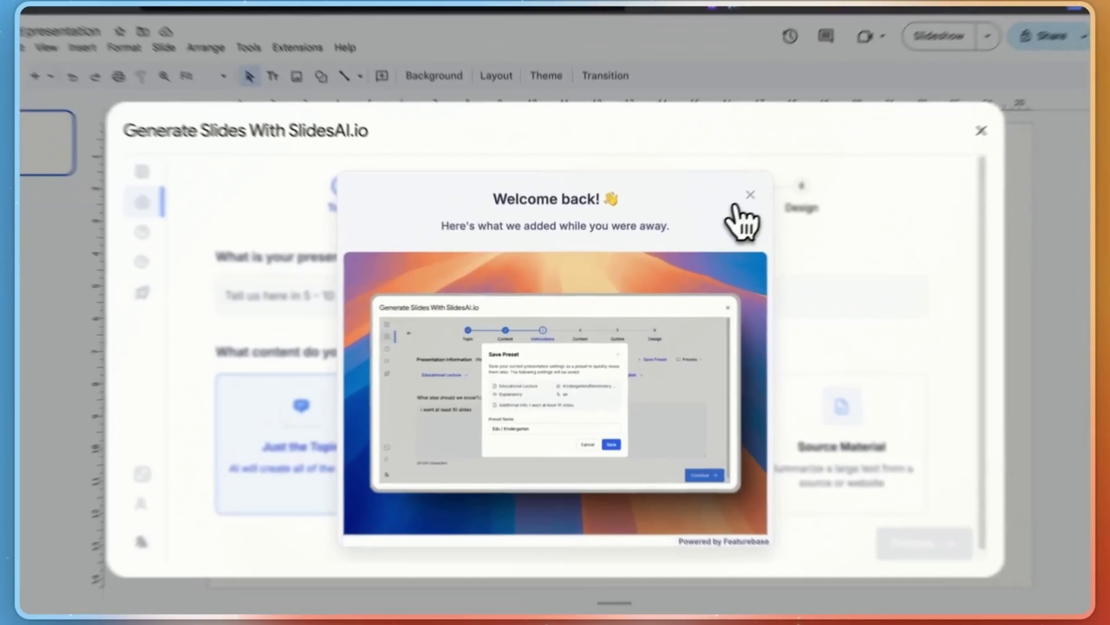
left_click(749, 193)
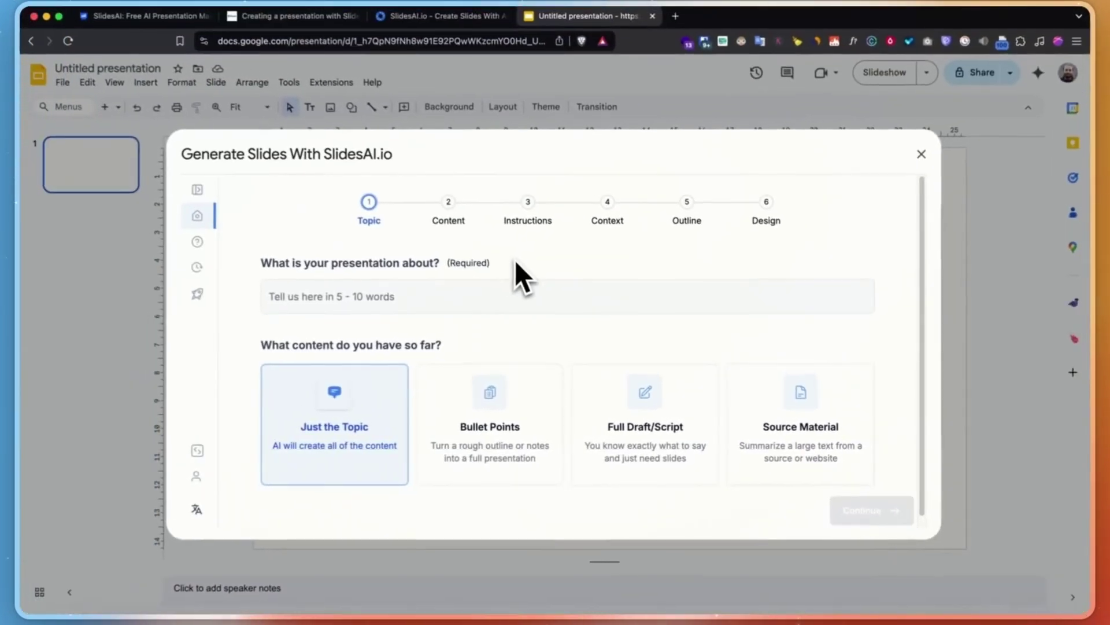
- Enter the topic 'Present Continuou', review the outline, and select part of the Slide 3 description
left_click(360, 302)
type("Present Continuou")
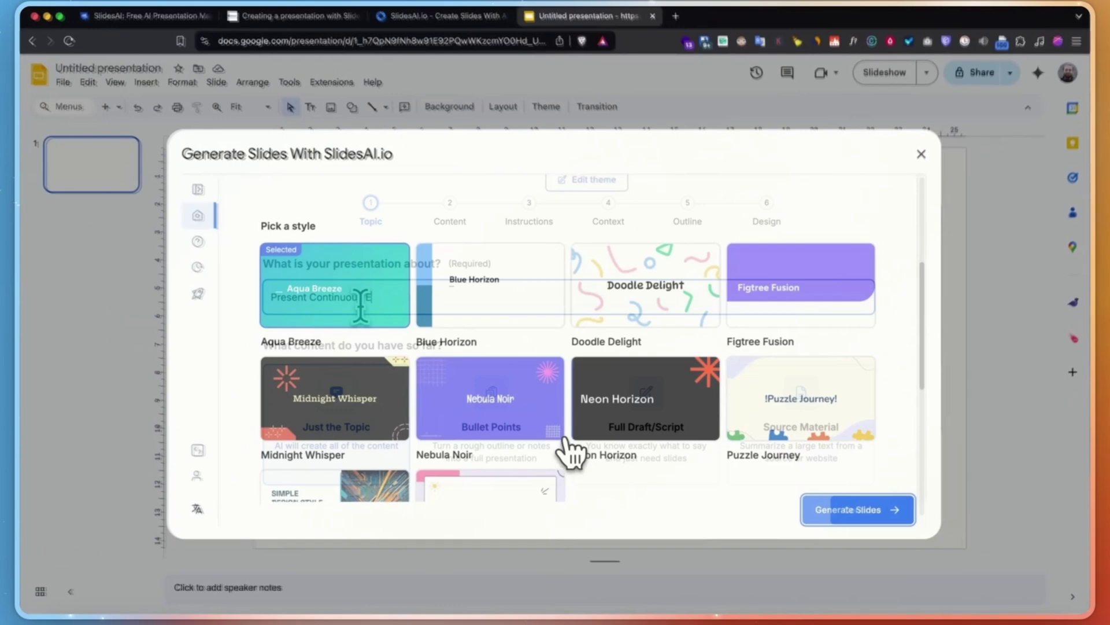
scroll(565, 452, "down", 5)
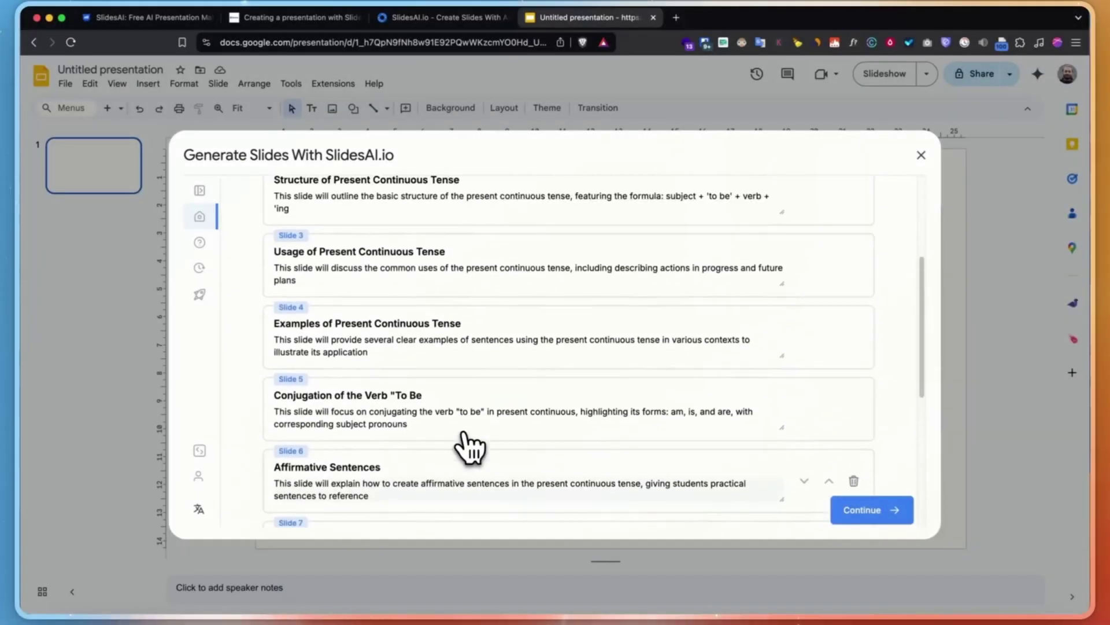
scroll(472, 445, "down", 5)
scroll(468, 446, "up", 10)
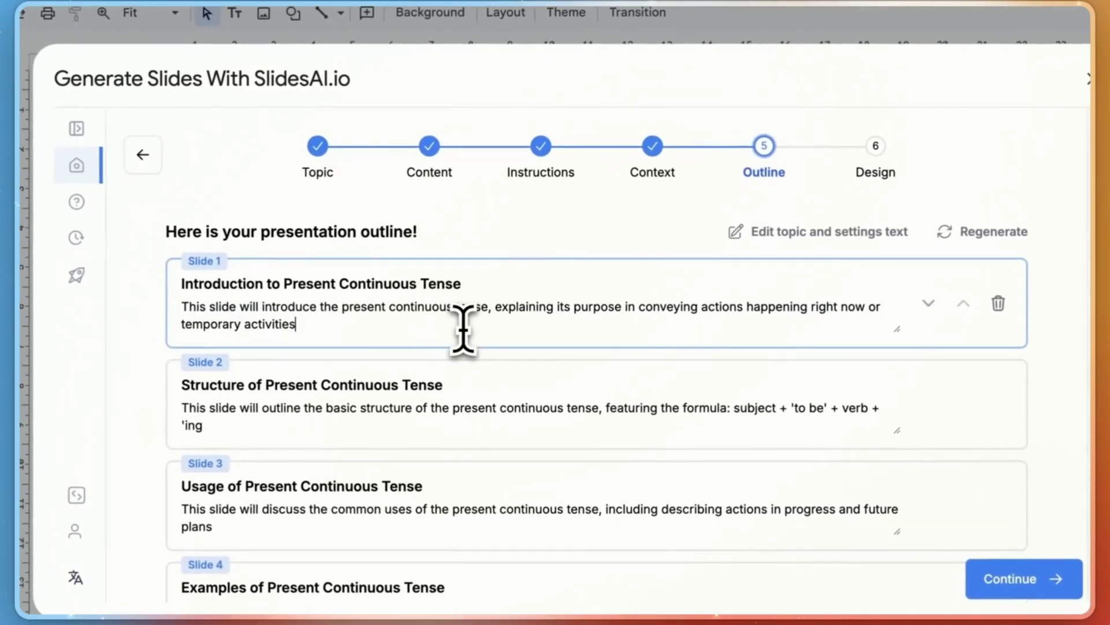
scroll(456, 370, "down", 3)
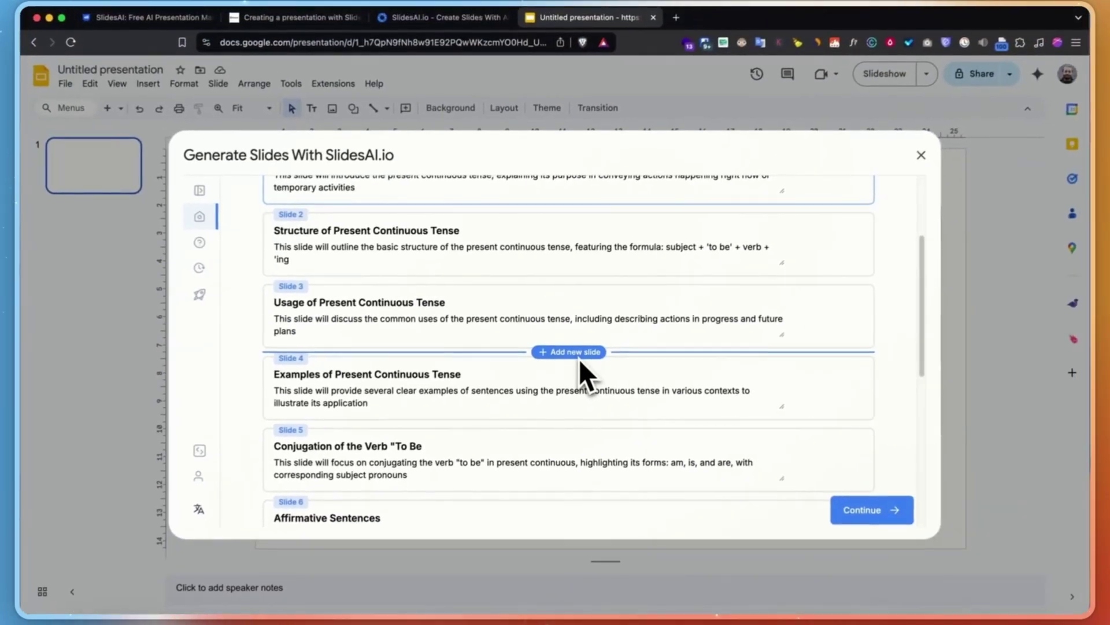
scroll(578, 359, "up", 1)
left_click_drag(563, 355, 616, 360)
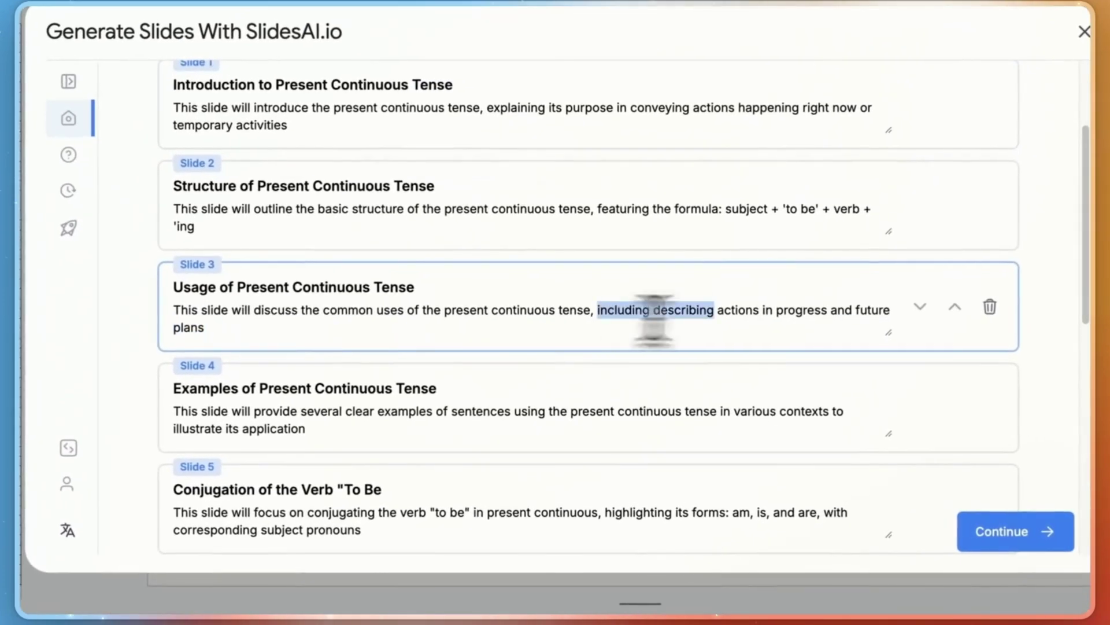
left_click_drag(653, 321, 758, 310)
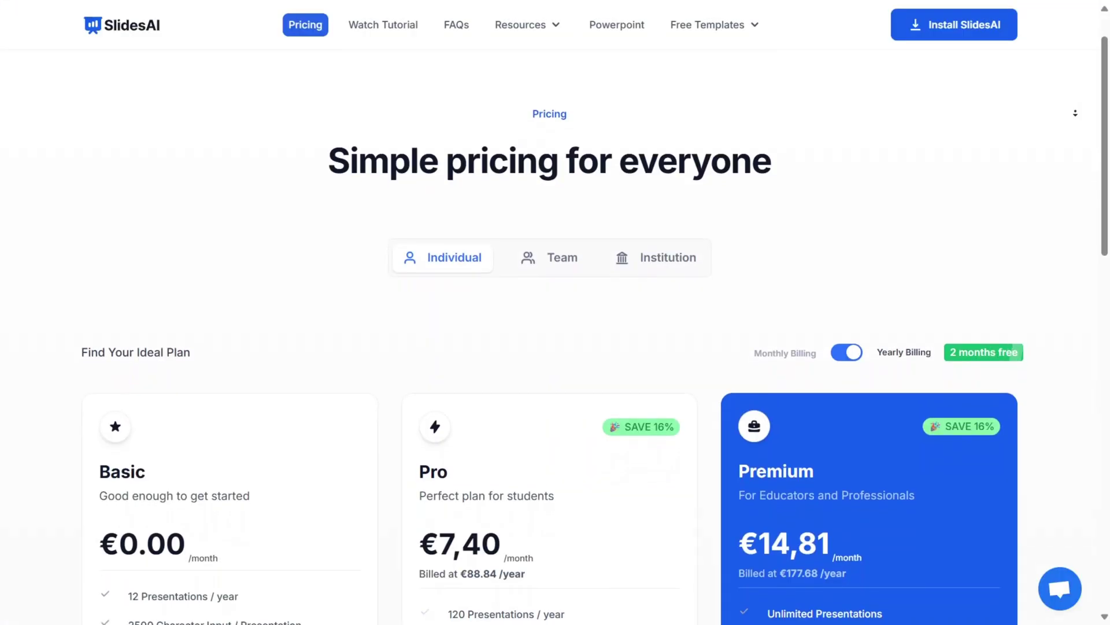
- Scroll through the yearly Basic €0.00, Pro €7,40 and Premium €14,81 plan cards
scroll(556, 347, "down", 1)
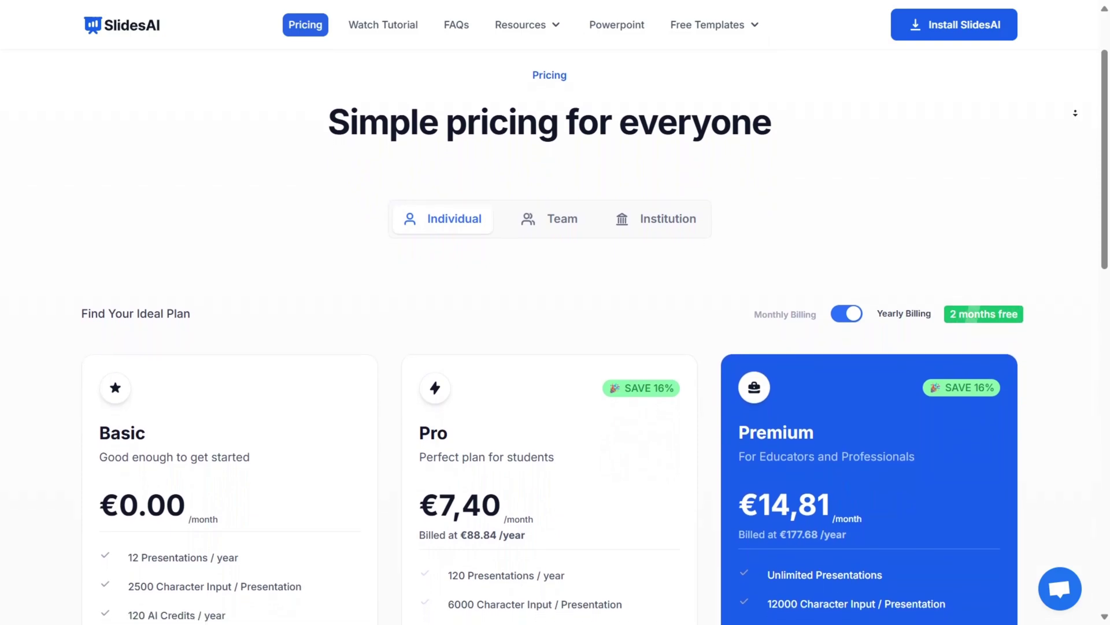
scroll(555, 347, "down", 1)
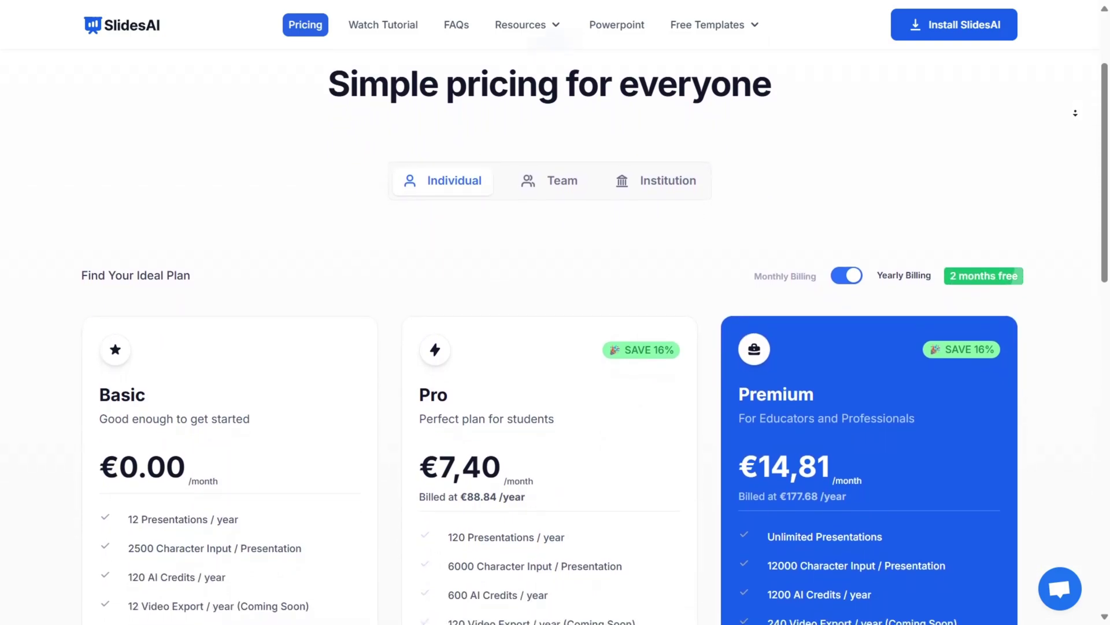
scroll(555, 346, "down", 1)
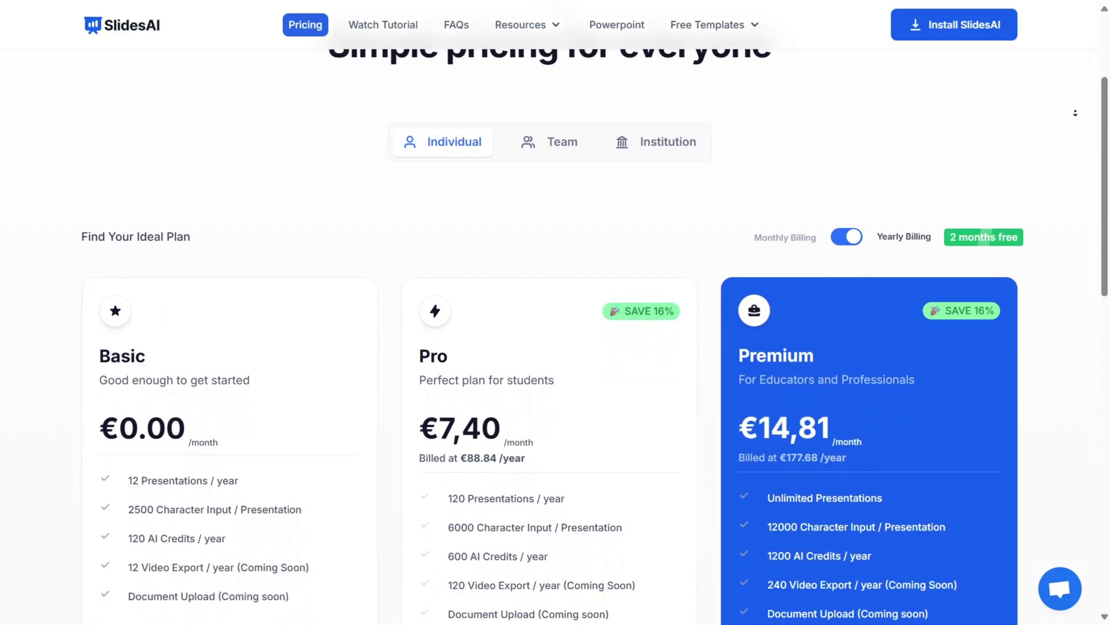
scroll(556, 347, "down", 1)
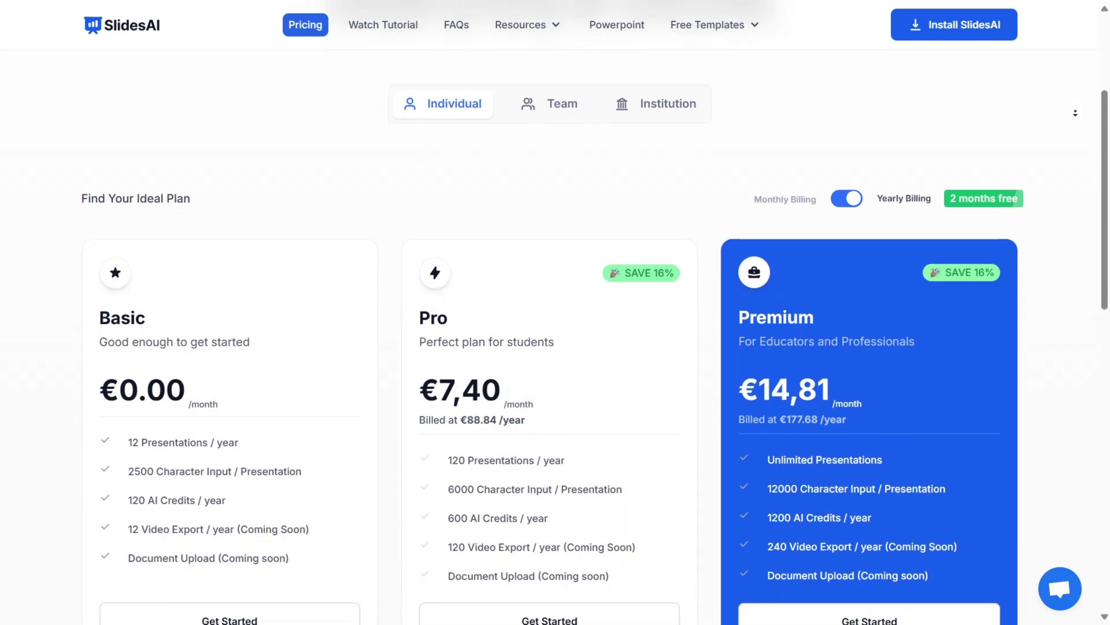
scroll(555, 347, "down", 1)
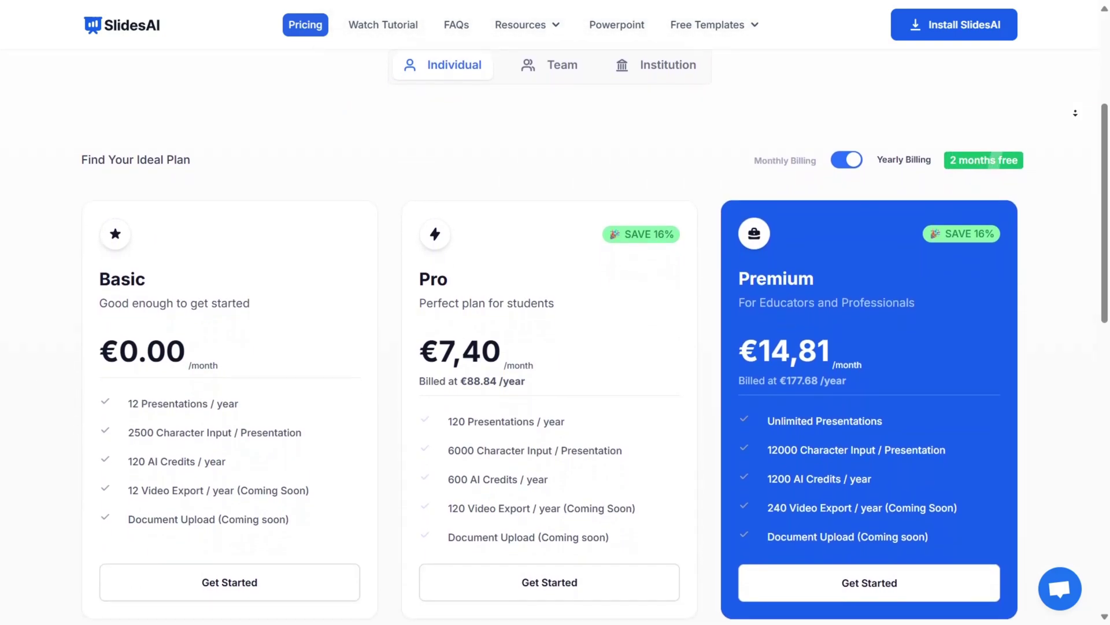
scroll(555, 347, "down", 1)
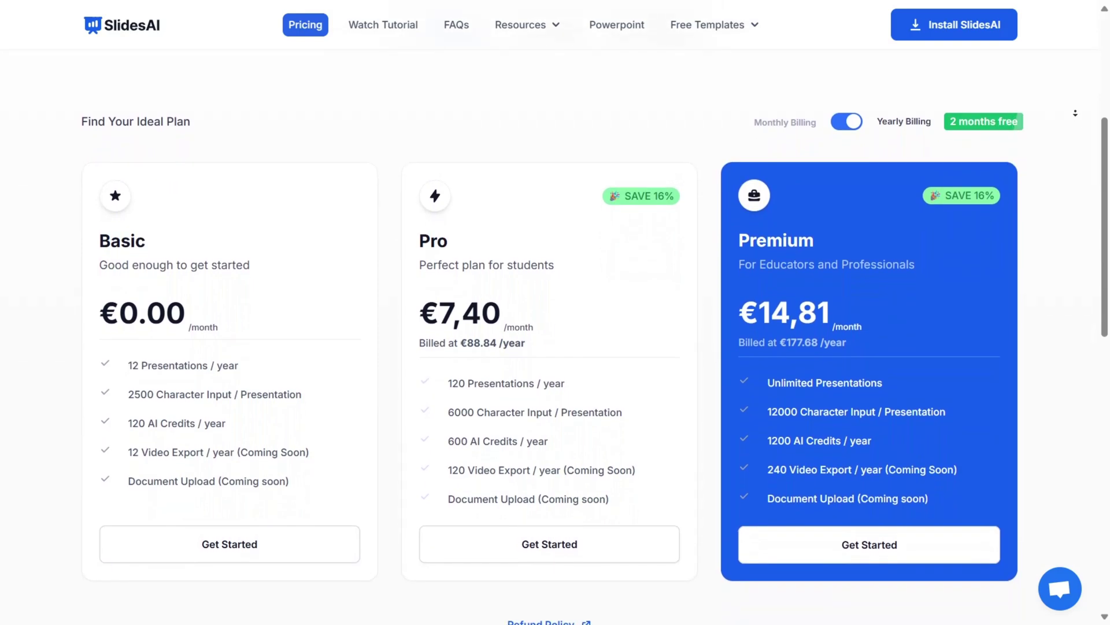
scroll(1075, 113, "down", 1)
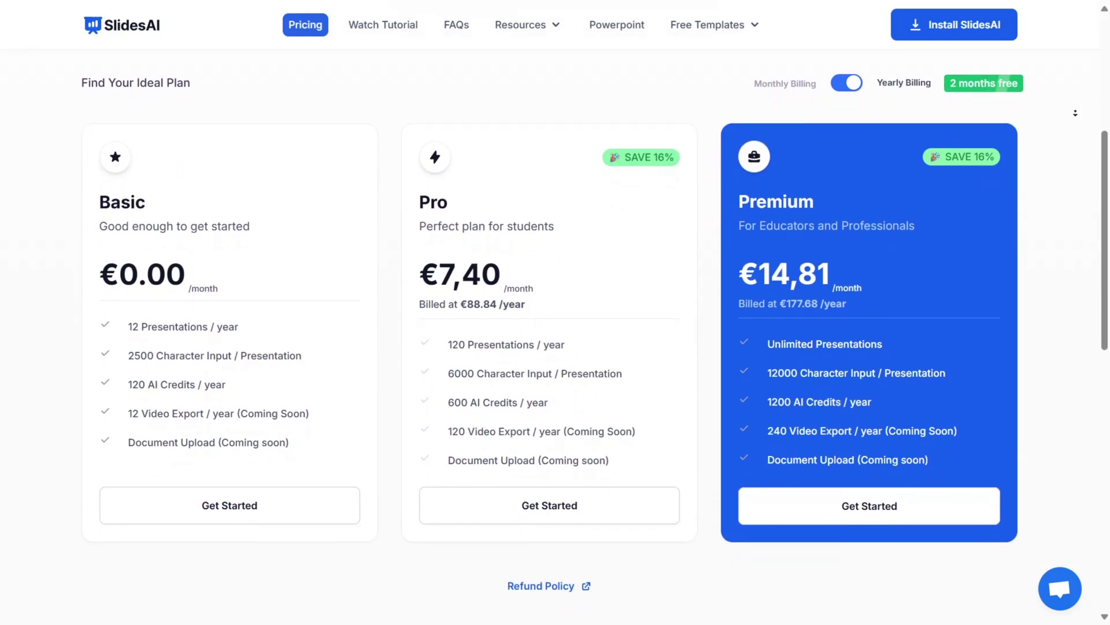
scroll(1075, 113, "down", 1)
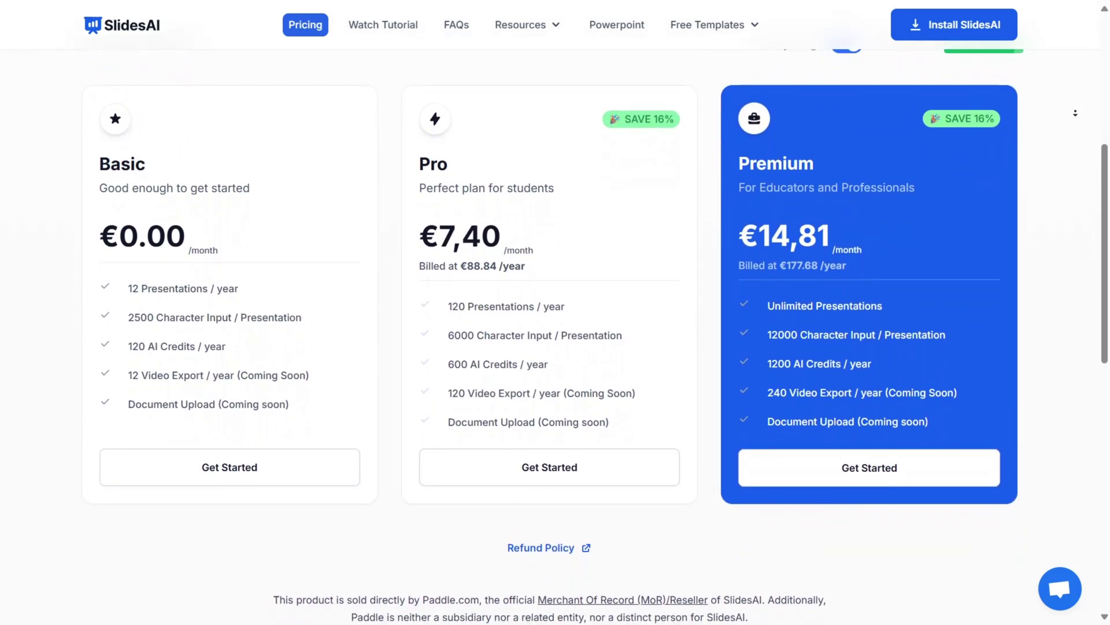
scroll(1075, 113, "down", 1)
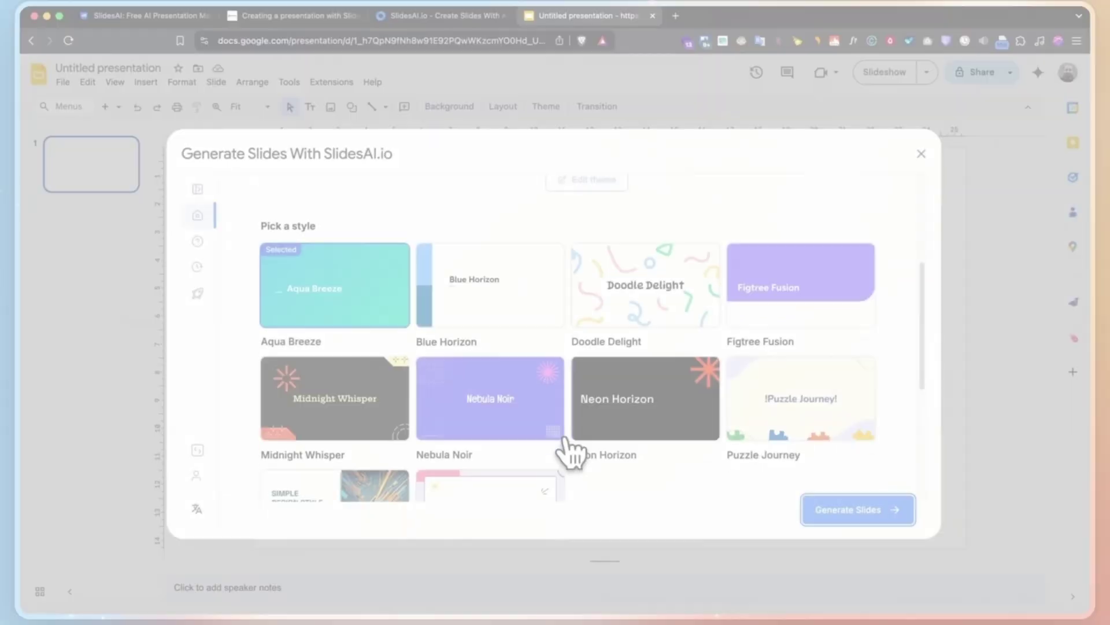
scroll(570, 453, "down", 5)
scroll(575, 380, "up", 10)
scroll(729, 329, "down", 3)
type("ase cre")
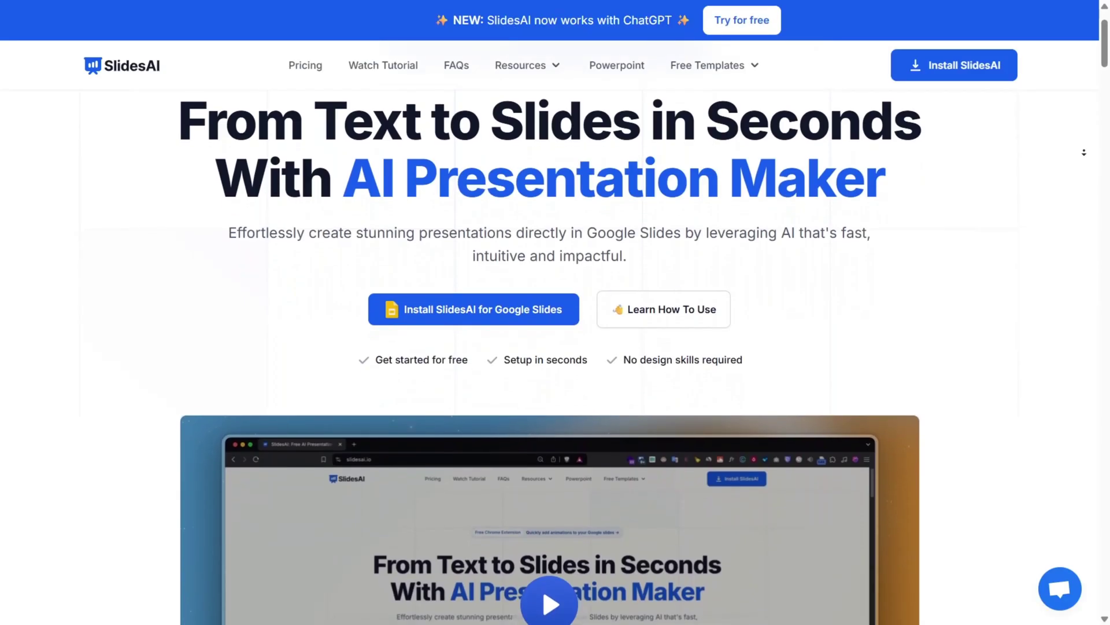
- Scroll the SlidesAI homepage past the Google Slides install hero to the tutorial video
scroll(549, 347, "down", 1)
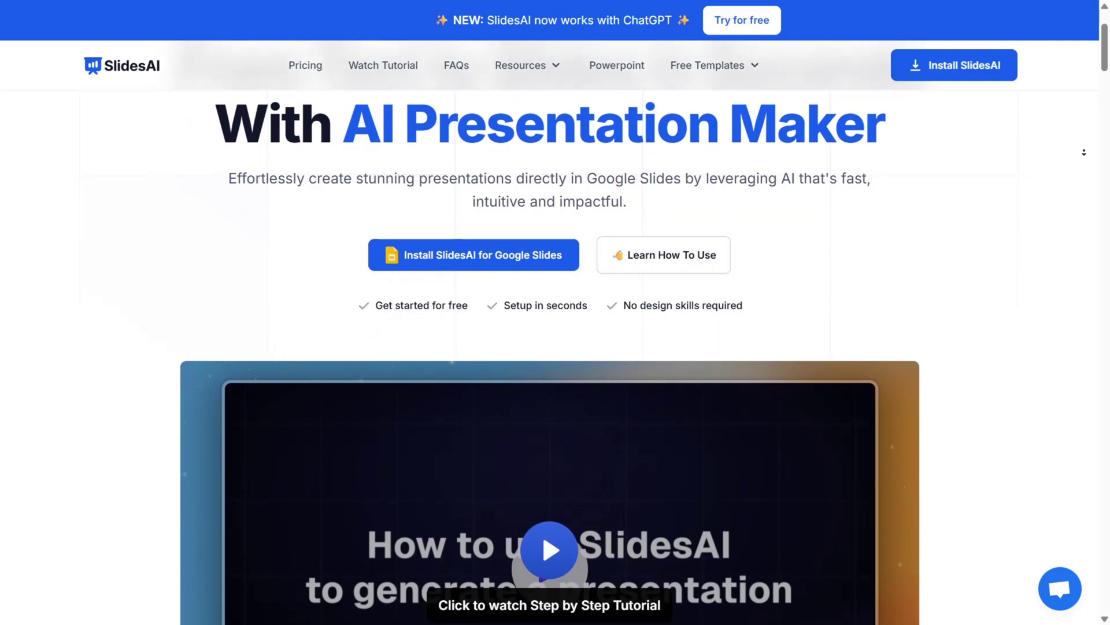
scroll(549, 347, "down", 1)
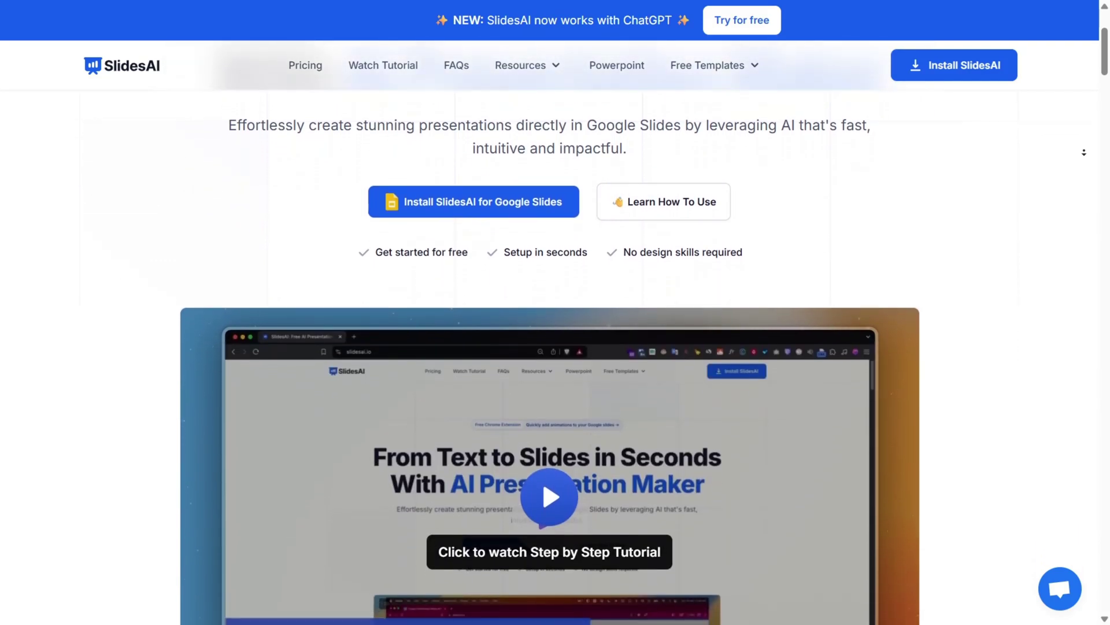
scroll(550, 347, "down", 1)
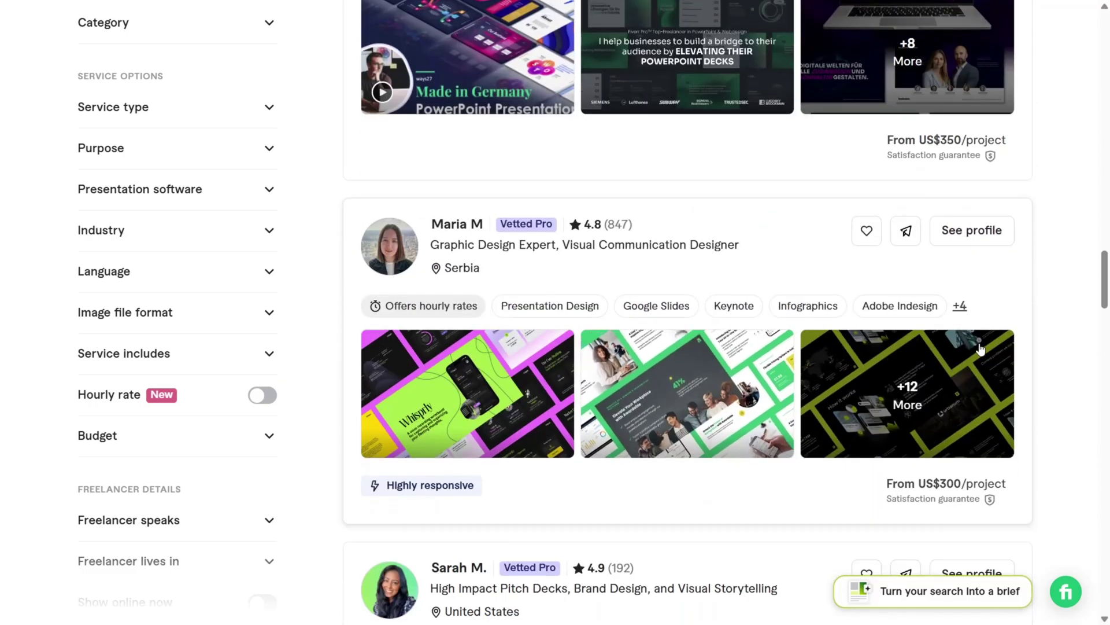
- Open a Vetted Pro designer's profile and browse its $400–$600 project, portfolio and 847 reviews (4.8 average)
left_click(956, 231)
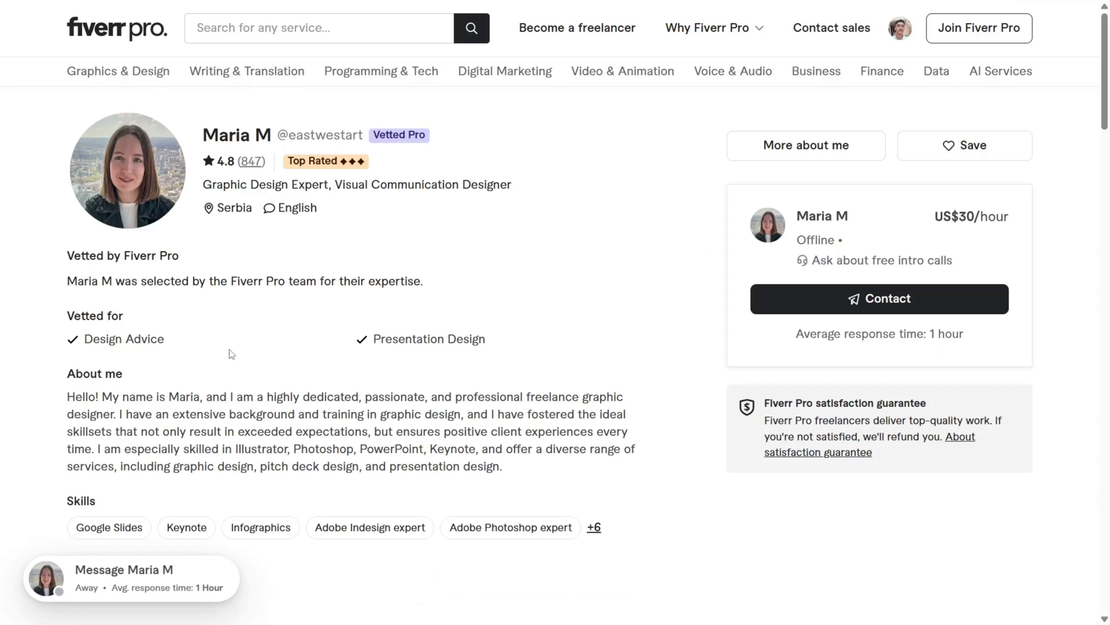
scroll(231, 356, "down", 3)
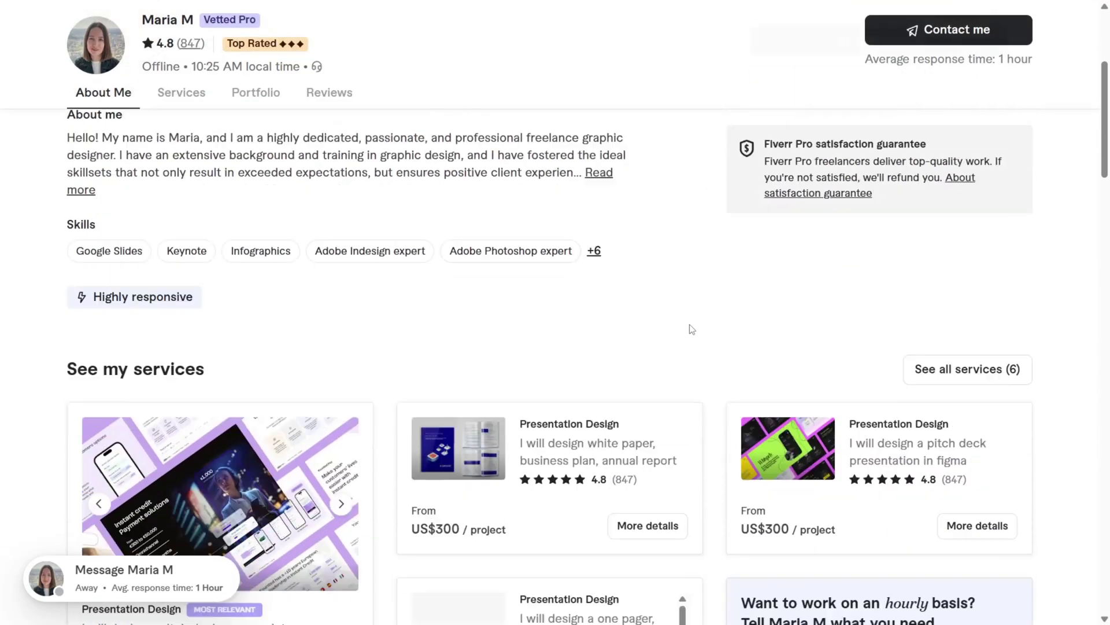
scroll(478, 341, "down", 3)
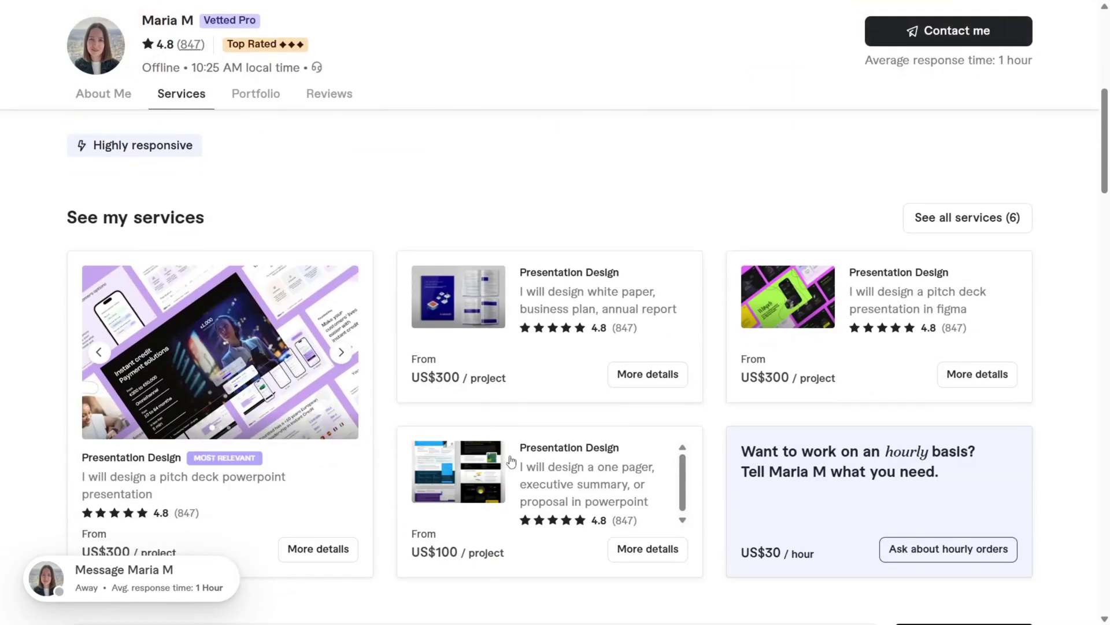
scroll(123, 360, "down", 2)
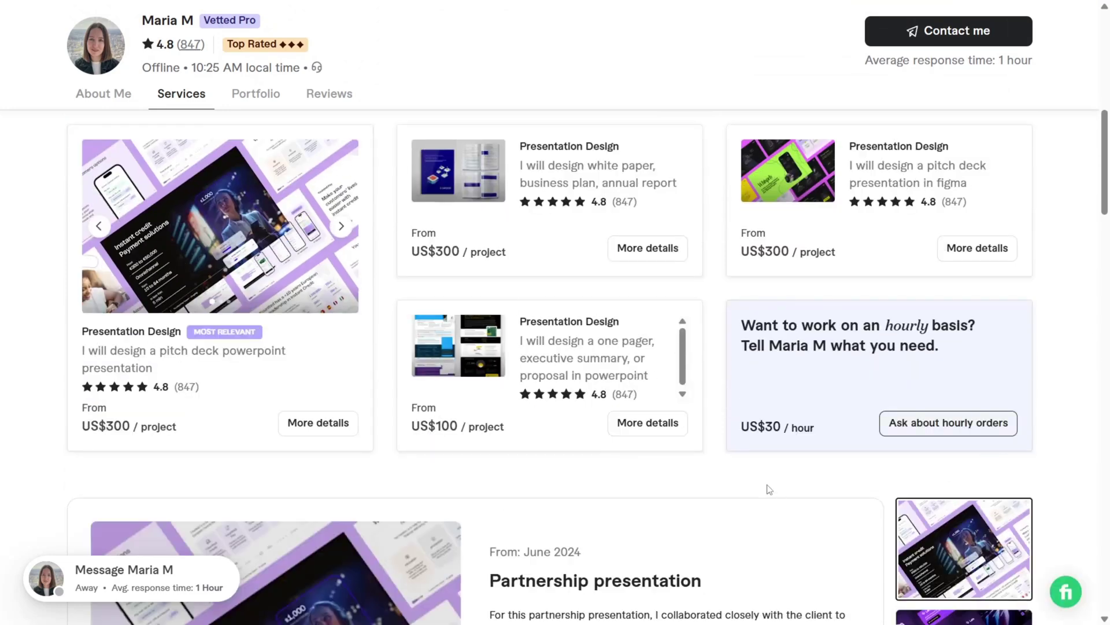
scroll(706, 466, "down", 6)
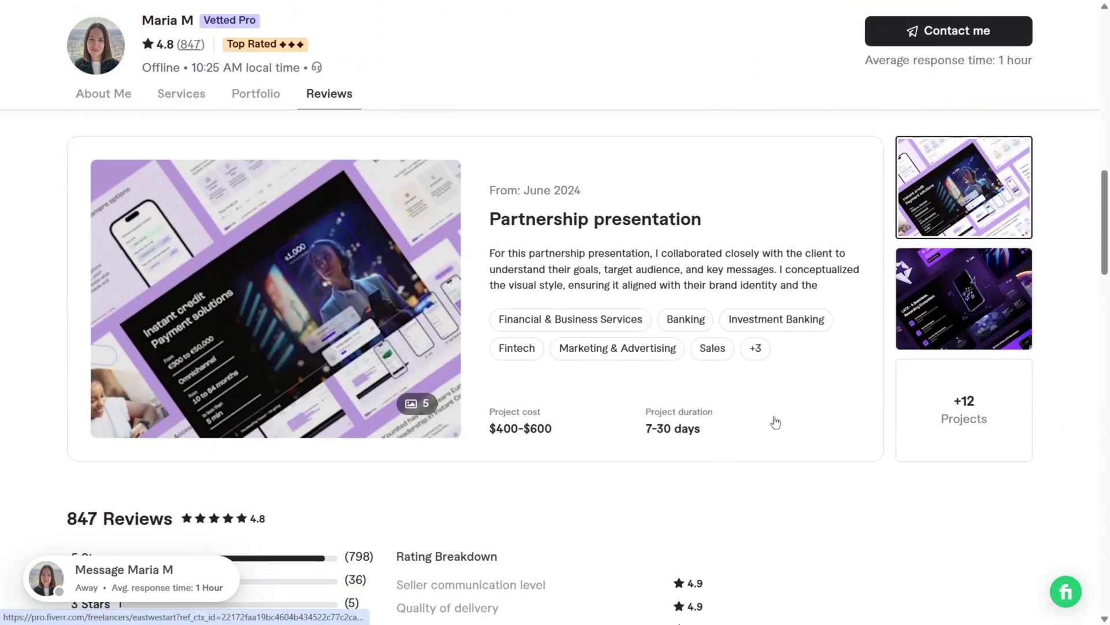